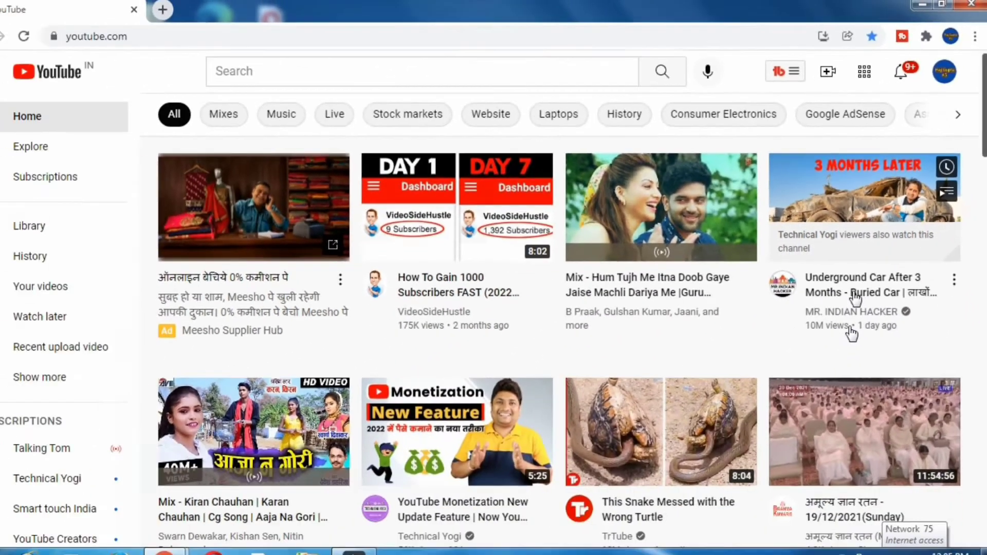
- Start a new video upload and choose the kinmat video file from the youtube video folder
{"action": "left_click", "coordinate": [751, 91]}
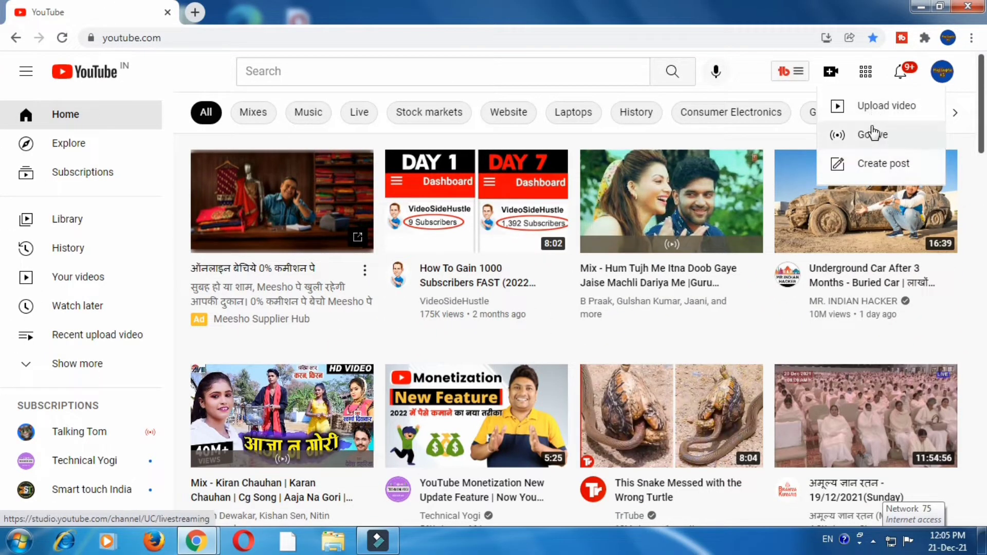
{"action": "left_click", "coordinate": [870, 106]}
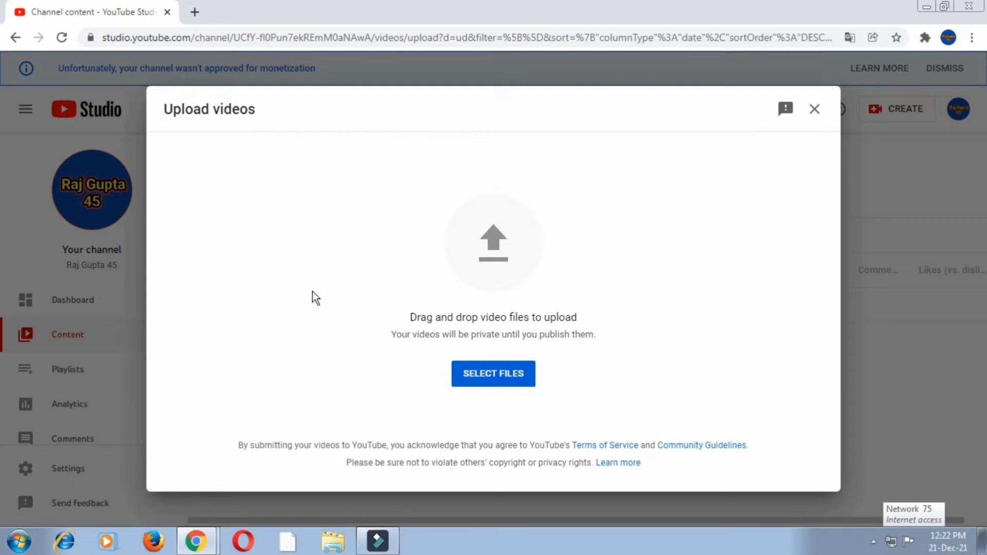
{"action": "left_click", "coordinate": [312, 292]}
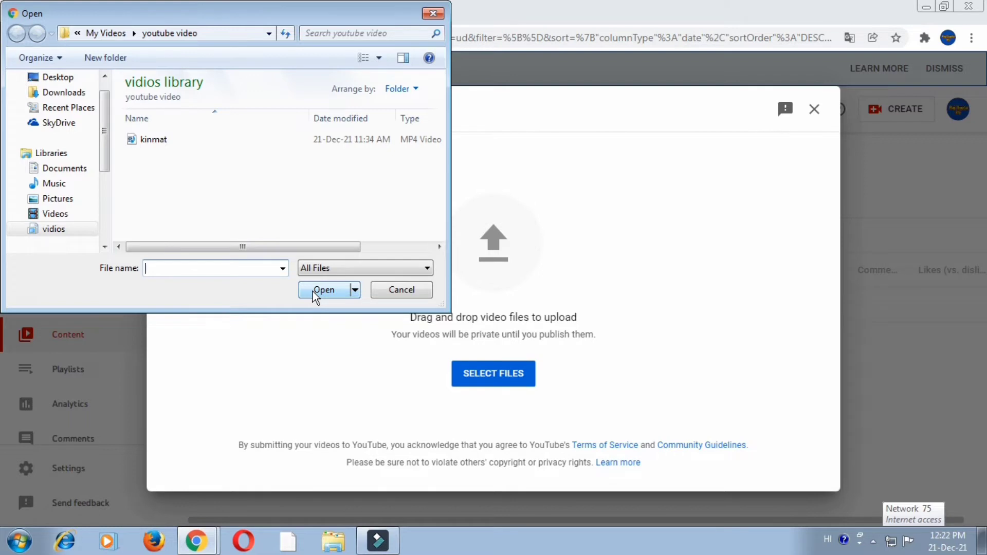
{"action": "left_click", "coordinate": [298, 137]}
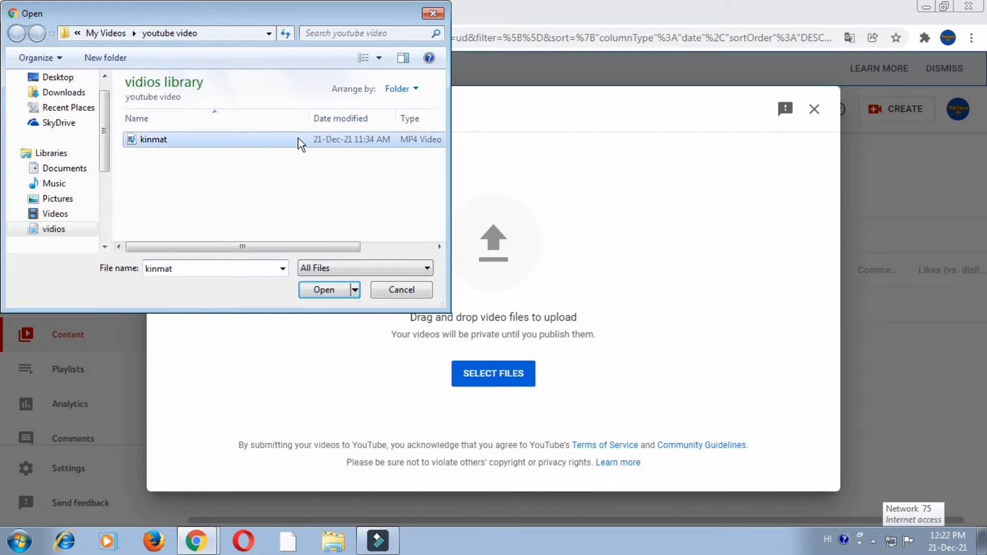
{"action": "left_click", "coordinate": [298, 137]}
{"action": "left_click", "coordinate": [310, 168]}
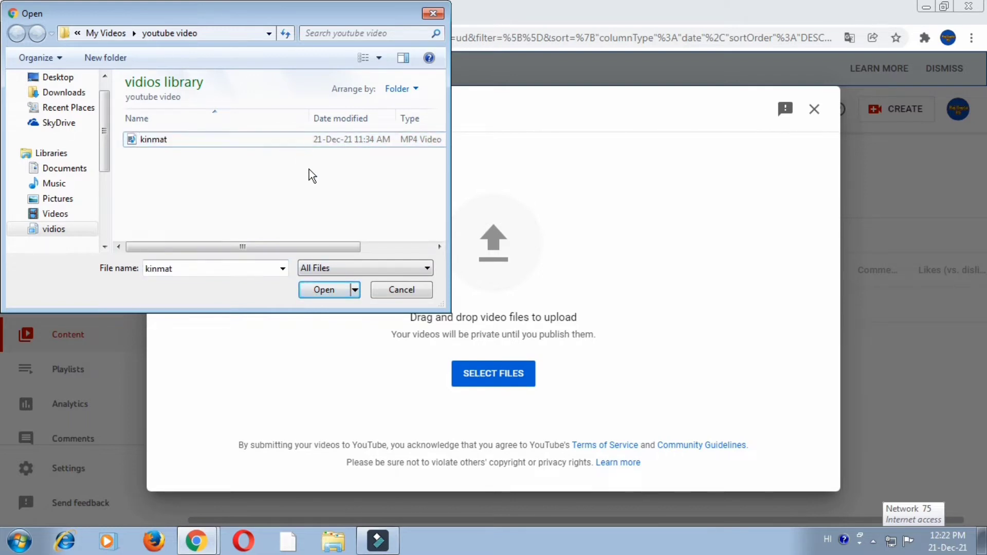
{"action": "left_click", "coordinate": [325, 139]}
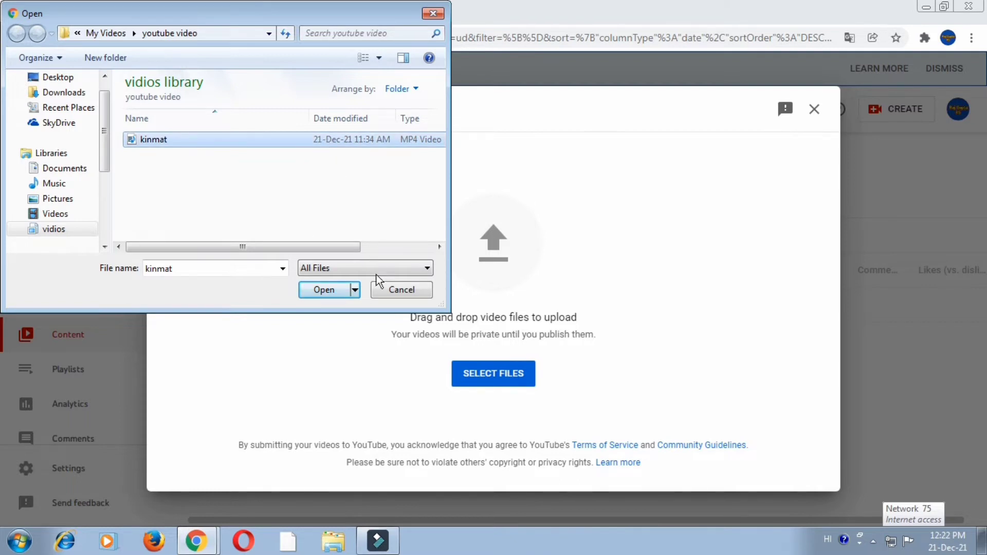
{"action": "left_click", "coordinate": [353, 294]}
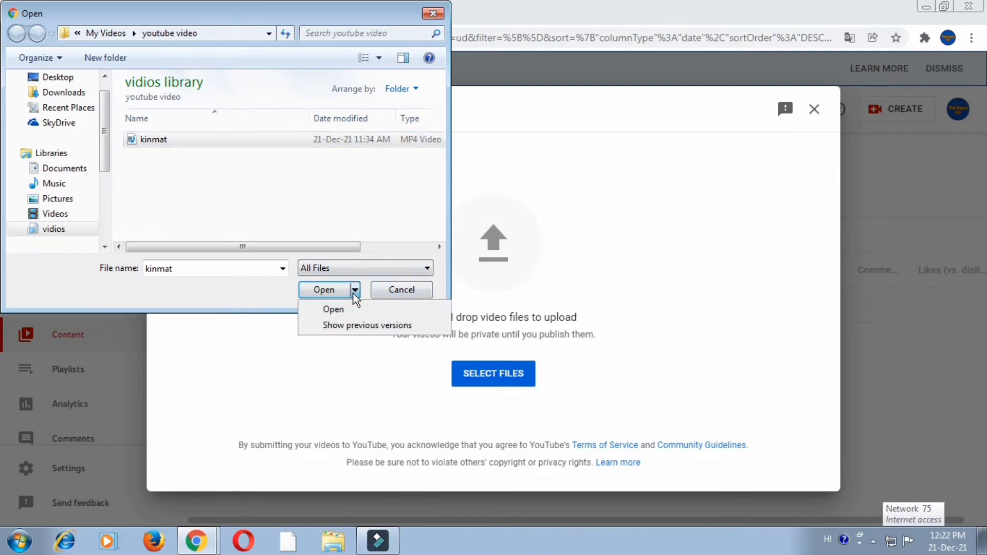
{"action": "left_click", "coordinate": [357, 309]}
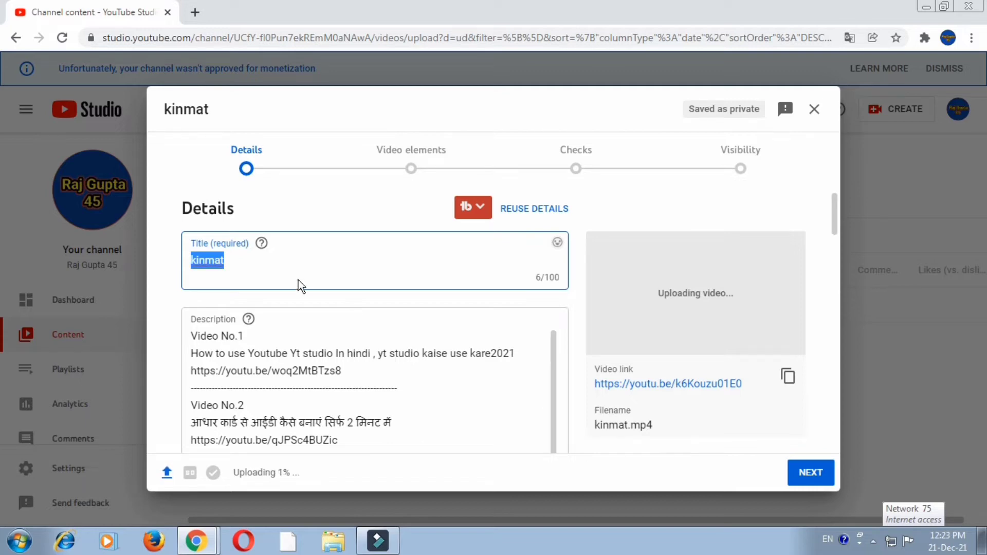
- Replace the video title with "screen recoder" and look through the prefilled description
{"action": "key", "text": "BackSpace"}
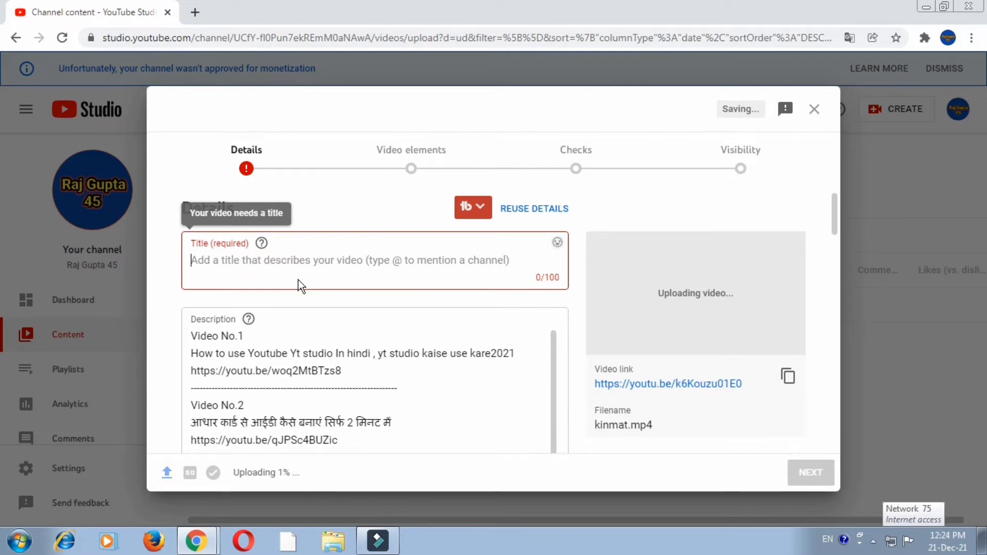
{"action": "type", "text": "screen recoder"}
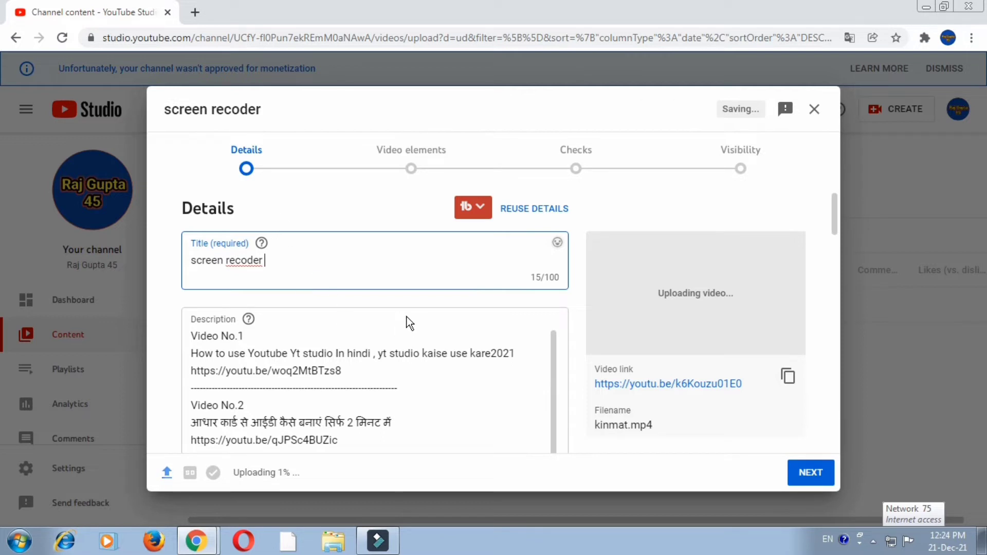
{"action": "left_click", "coordinate": [561, 406]}
{"action": "scroll", "coordinate": [565, 418], "scroll_direction": "down", "scroll_amount": 2}
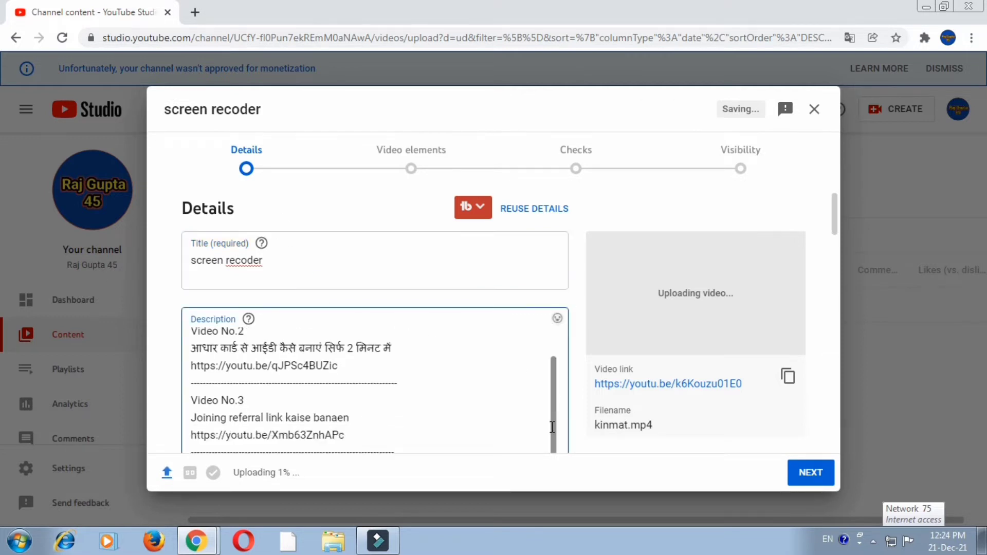
{"action": "scroll", "coordinate": [566, 418], "scroll_direction": "down", "scroll_amount": 1}
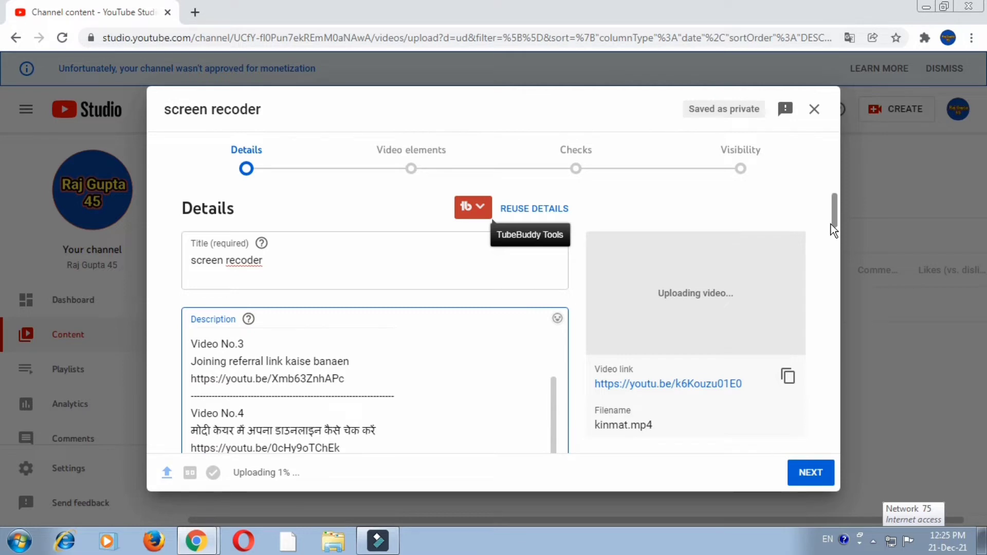
- Upload the "flipcart me account kaise banaye" JPEG image from the youtube thumblain folder as the video's custom thumbnail
{"action": "scroll", "coordinate": [833, 230], "scroll_direction": "down", "scroll_amount": 2}
{"action": "left_click_drag", "start_coordinate": [833, 230], "coordinate": [833, 293]}
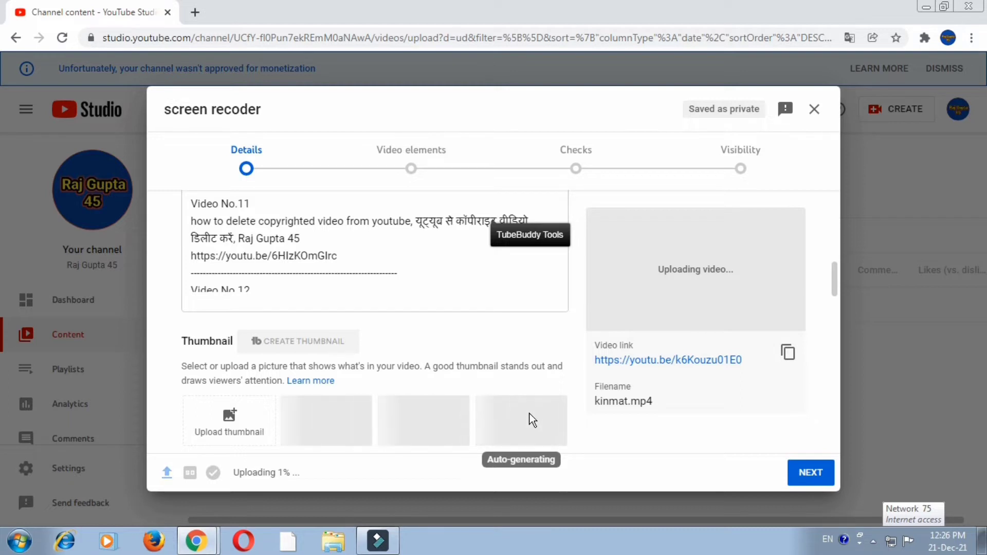
{"action": "left_click", "coordinate": [216, 419]}
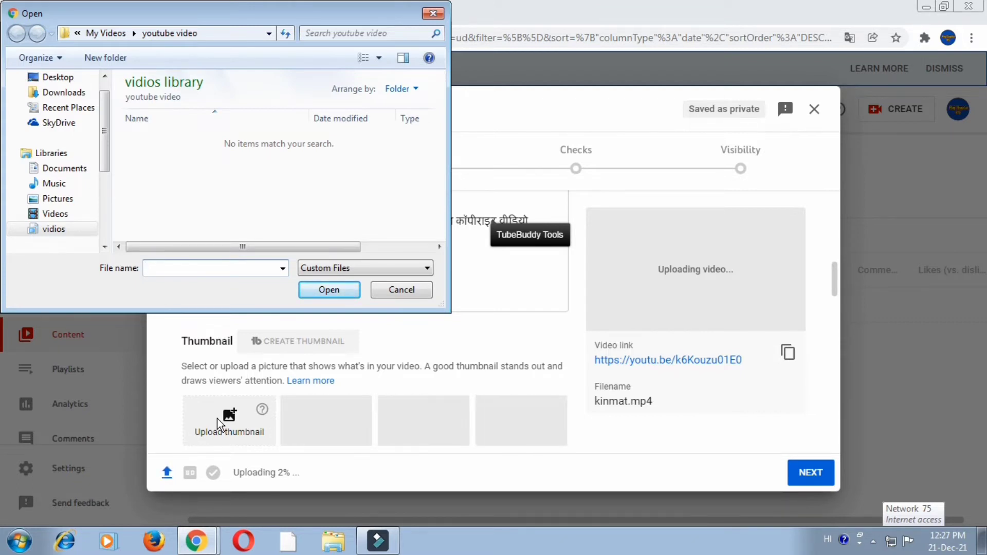
{"action": "scroll", "coordinate": [66, 164], "scroll_direction": "down", "scroll_amount": 1}
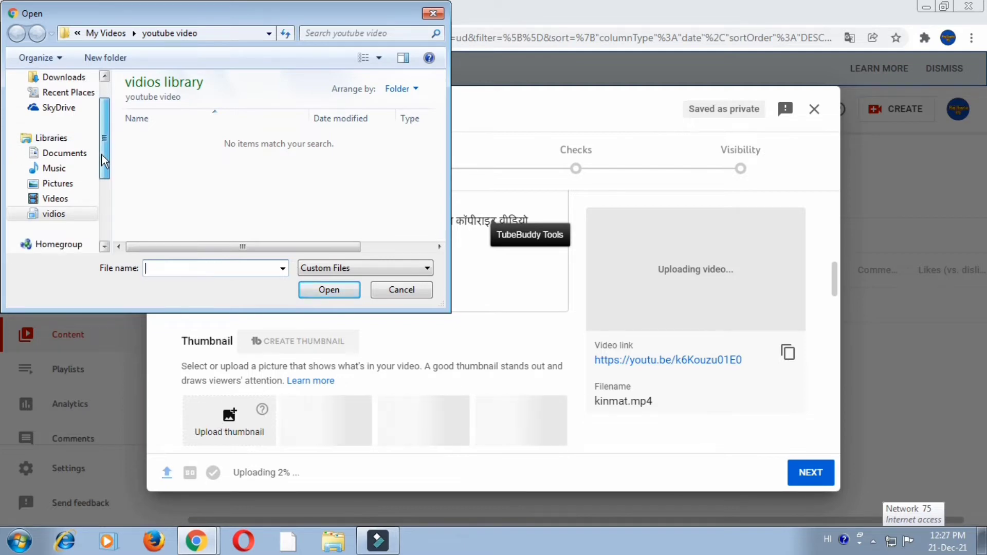
{"action": "left_click", "coordinate": [53, 215]}
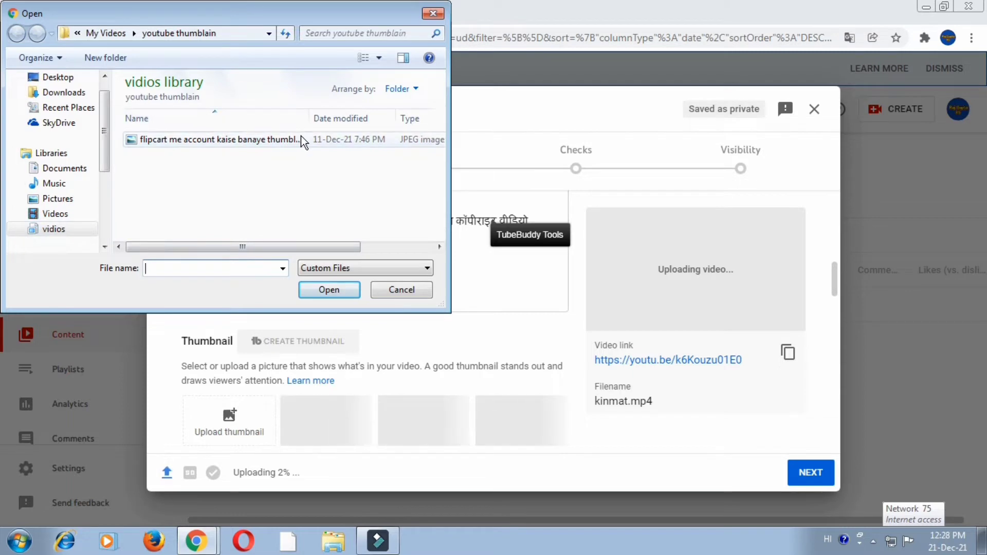
{"action": "left_click", "coordinate": [300, 139]}
{"action": "left_click", "coordinate": [355, 290]}
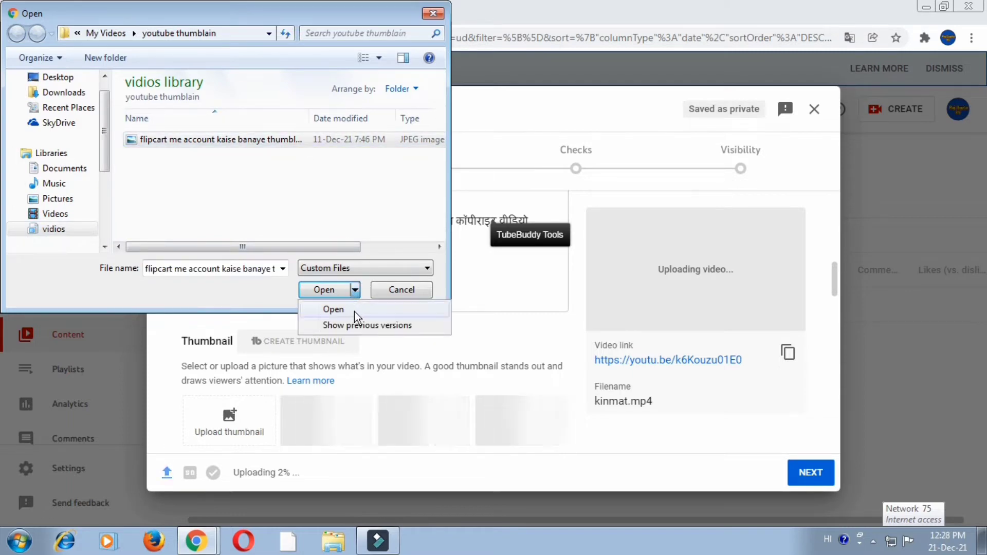
{"action": "left_click", "coordinate": [334, 309]}
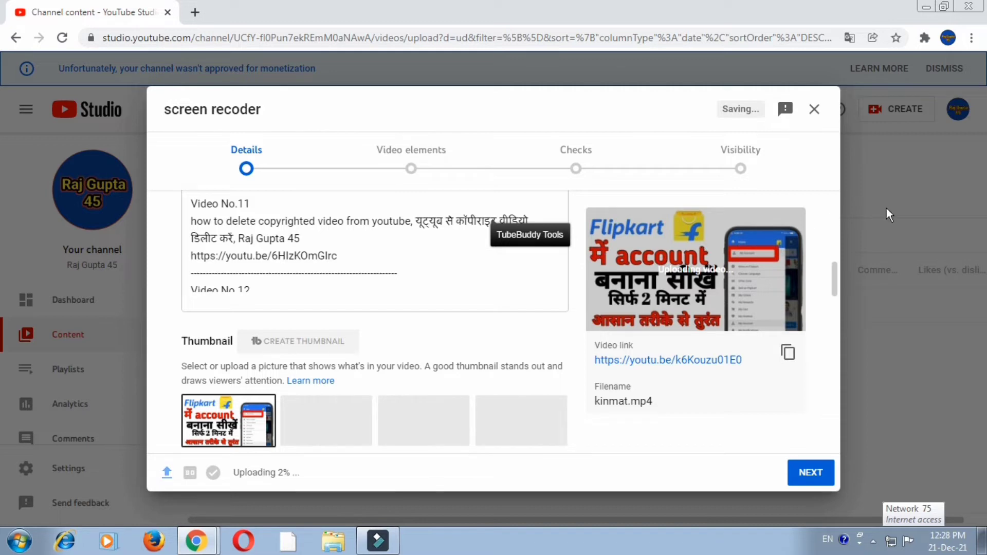
- Declare in the video details that the video contains paid promotion like a product placement, sponsorship, or endorsement
{"action": "scroll", "coordinate": [832, 278], "scroll_direction": "down", "scroll_amount": 4}
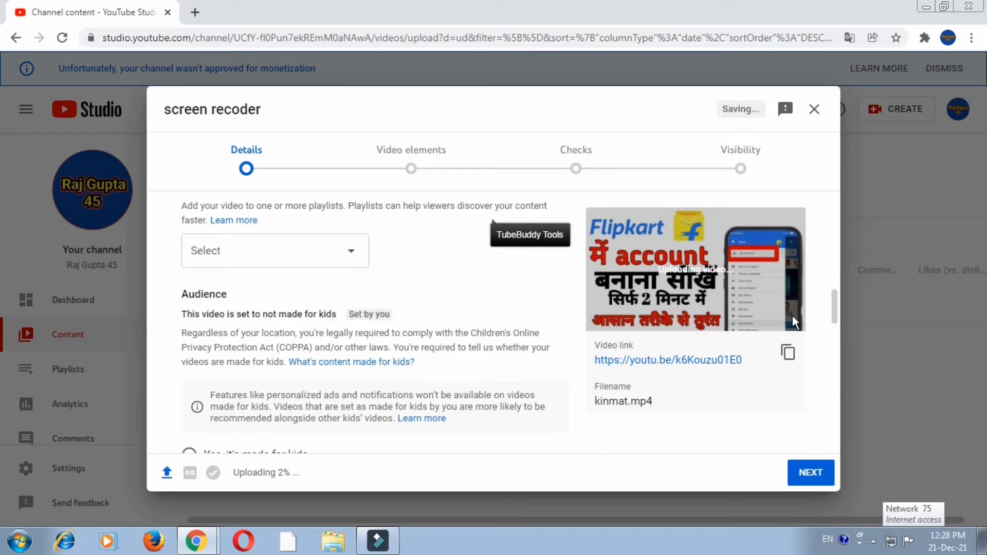
{"action": "scroll", "coordinate": [839, 326], "scroll_direction": "down", "scroll_amount": 1}
{"action": "scroll", "coordinate": [838, 327], "scroll_direction": "down", "scroll_amount": 2}
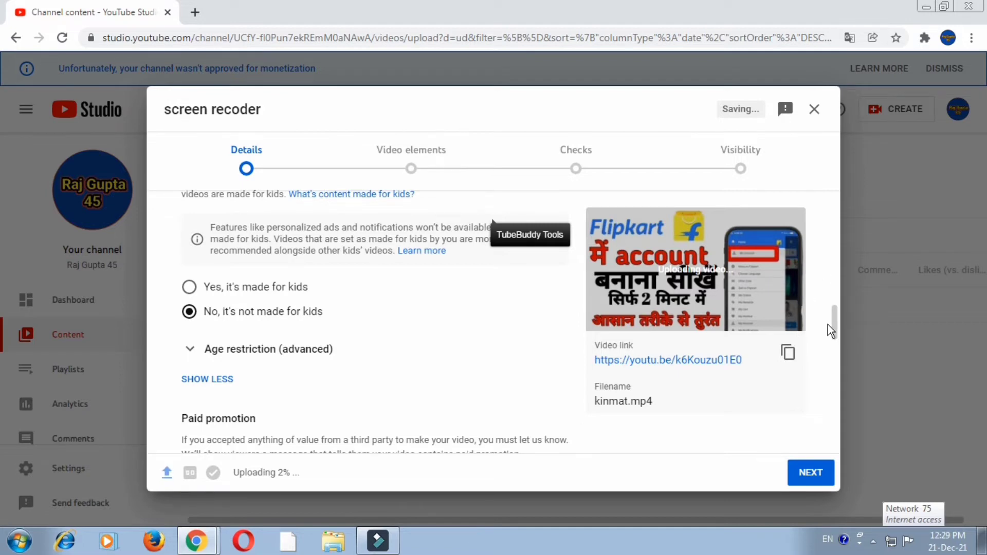
{"action": "left_click_drag", "start_coordinate": [834, 321], "coordinate": [833, 340]}
{"action": "scroll", "coordinate": [832, 340], "scroll_direction": "down", "scroll_amount": 1}
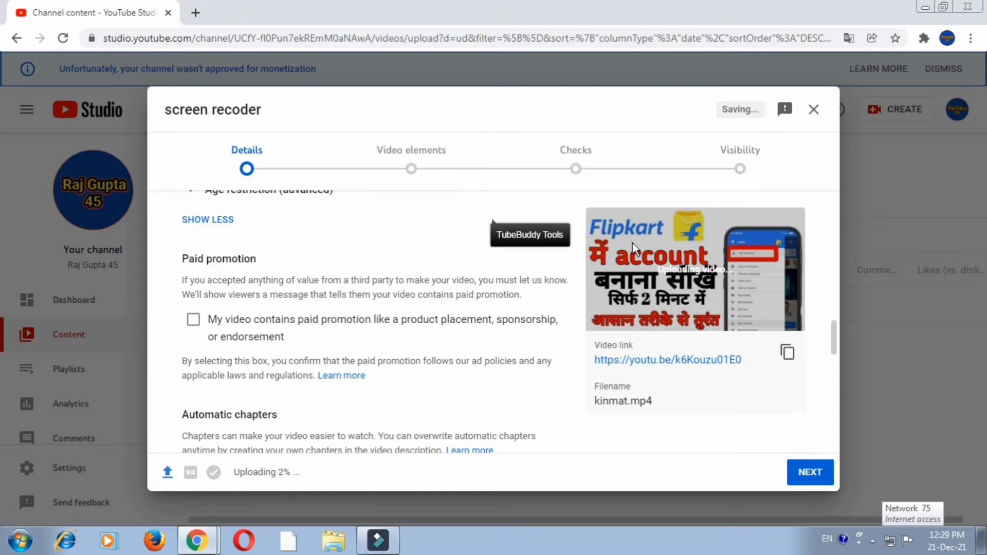
{"action": "left_click", "coordinate": [193, 320]}
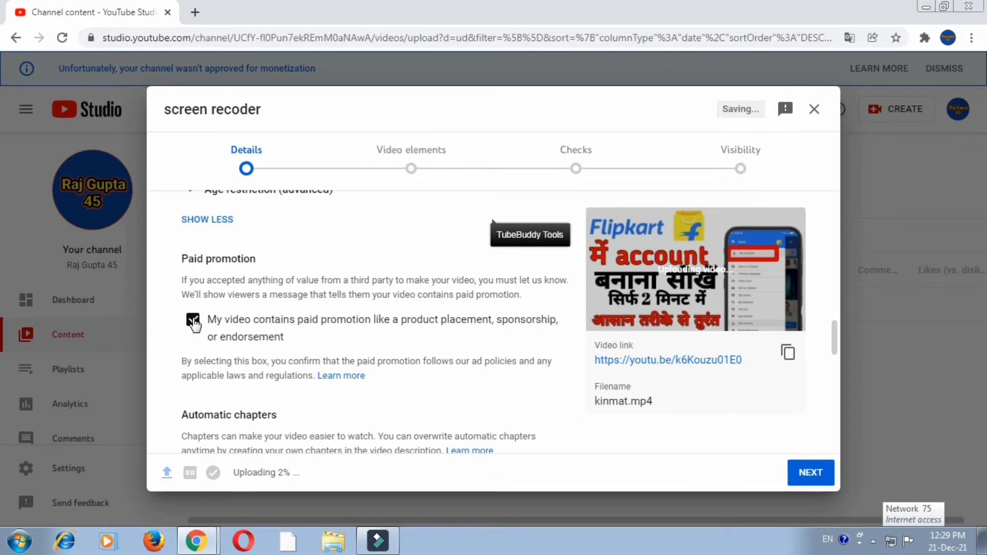
- Remove the "Modi care" and "Hindi" tags from the video's tag list
{"action": "left_click_drag", "start_coordinate": [834, 348], "coordinate": [838, 369]}
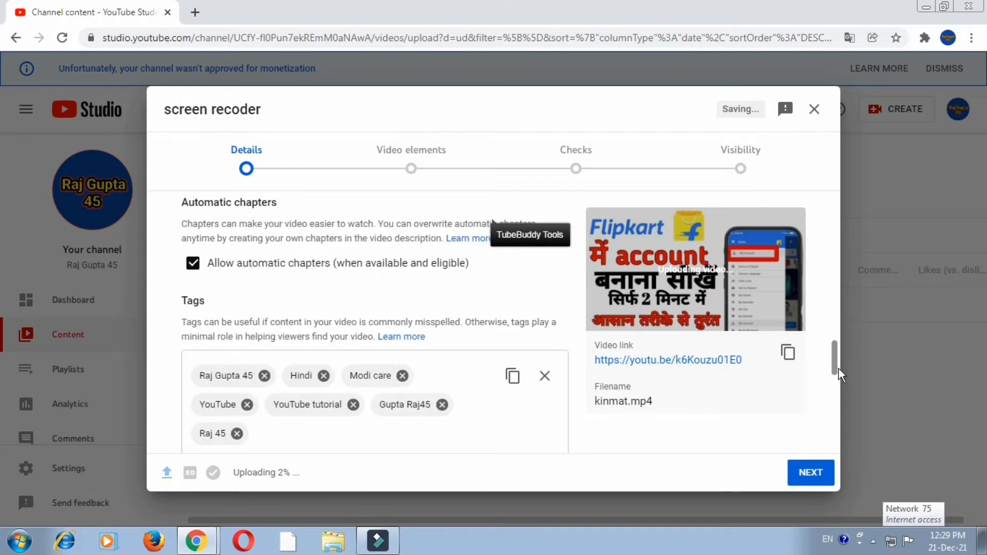
{"action": "scroll", "coordinate": [833, 362], "scroll_direction": "down", "scroll_amount": 2}
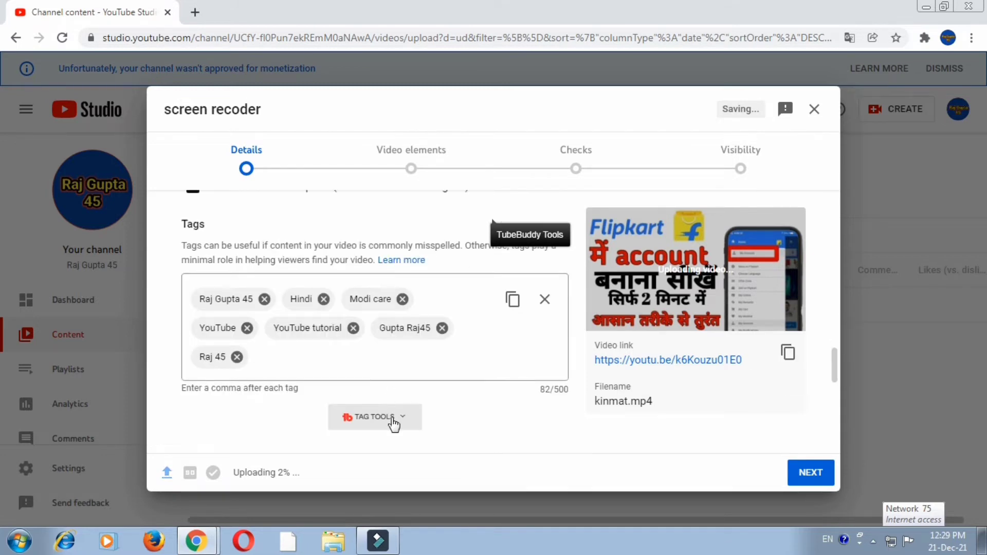
{"action": "left_click", "coordinate": [370, 376]}
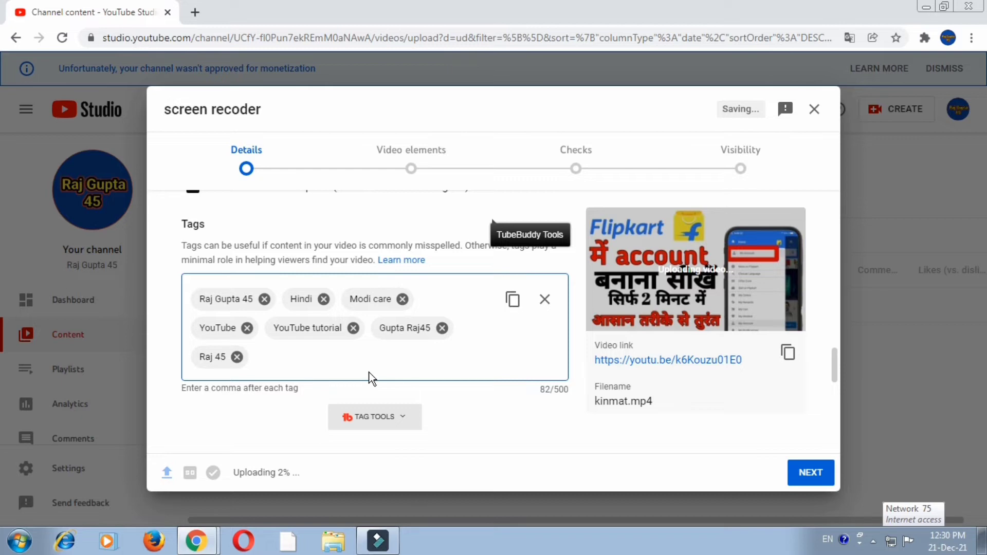
{"action": "left_click", "coordinate": [402, 299]}
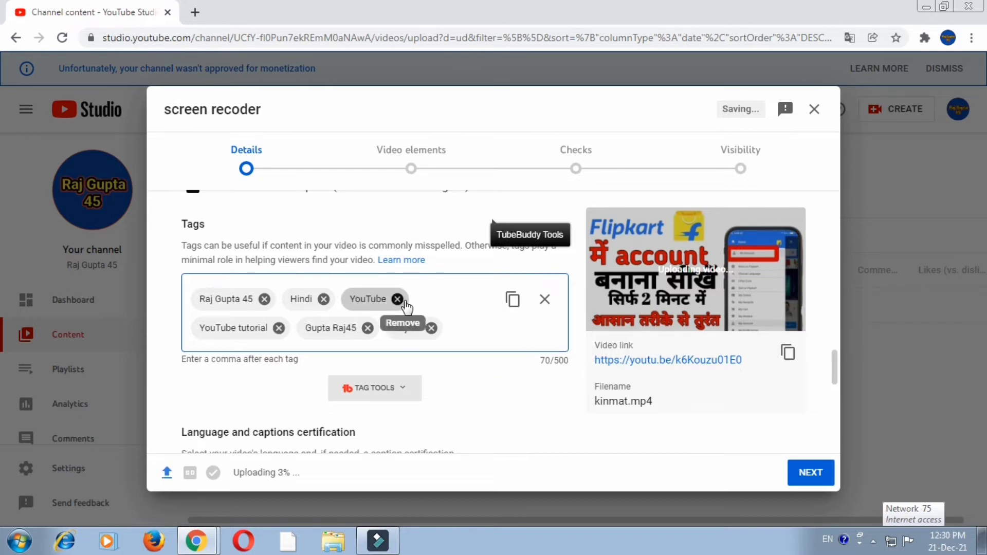
{"action": "left_click", "coordinate": [323, 300]}
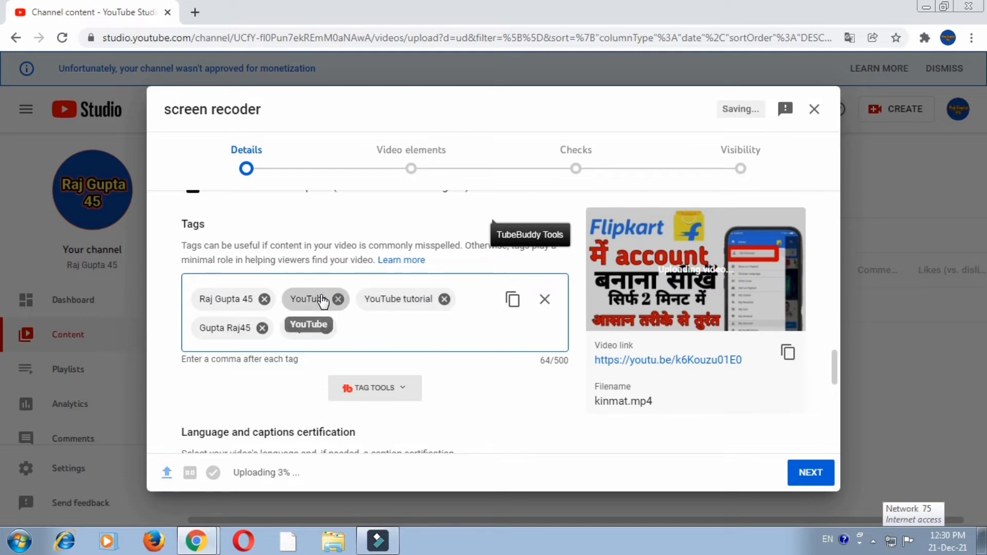
- Add the tag "Without app ke apne mobile ki screen ki recording kaise kare" to the video
{"action": "type", "text": "W"}
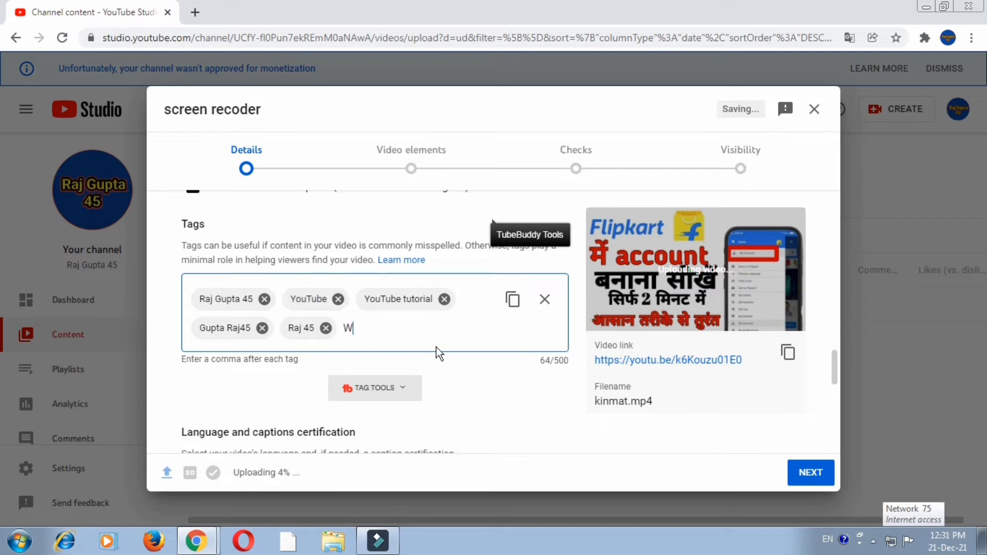
{"action": "type", "text": "ithout app ke apne mobilr"}
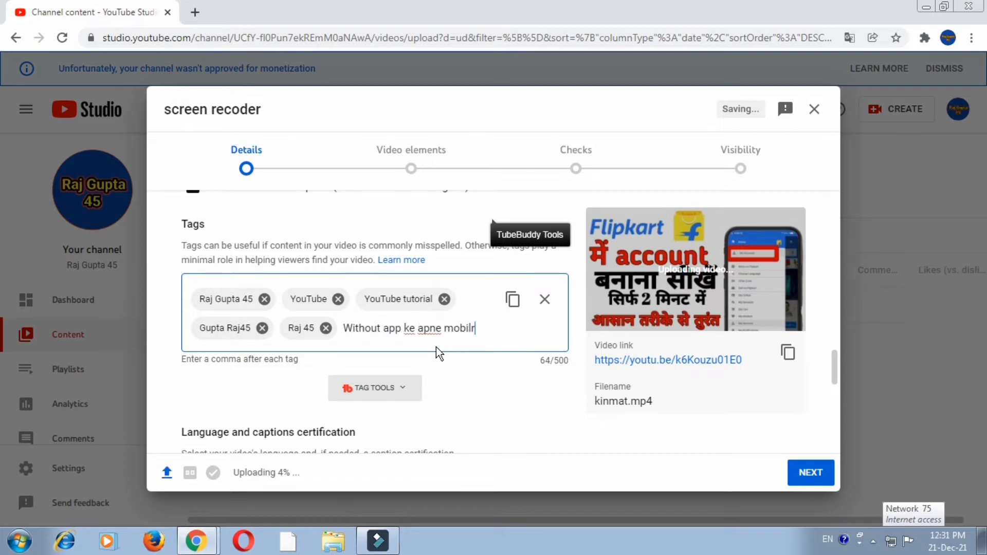
{"action": "key", "text": "BackSpace"}
{"action": "key", "text": "BackSpace"}
{"action": "type", "text": "le ki screen ki"}
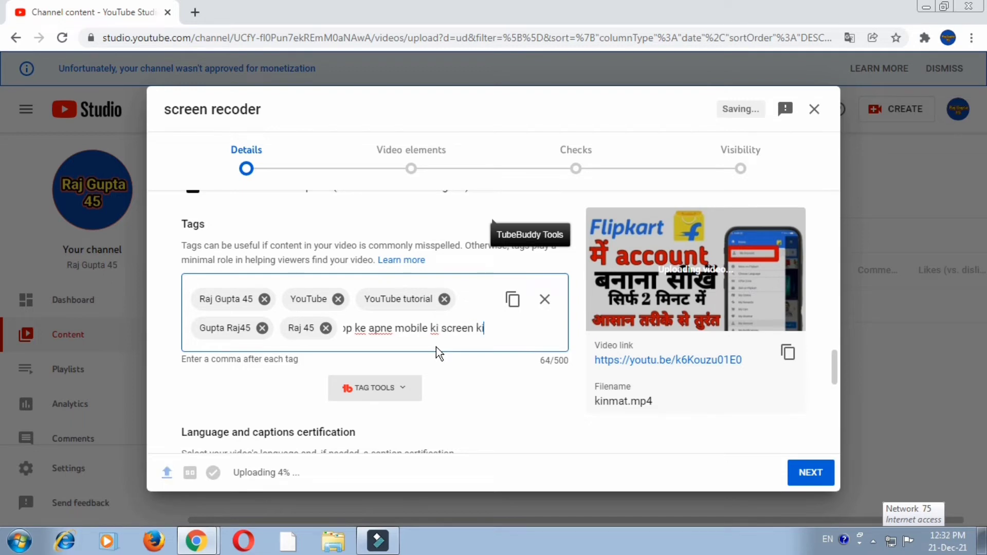
{"action": "type", "text": " recording"}
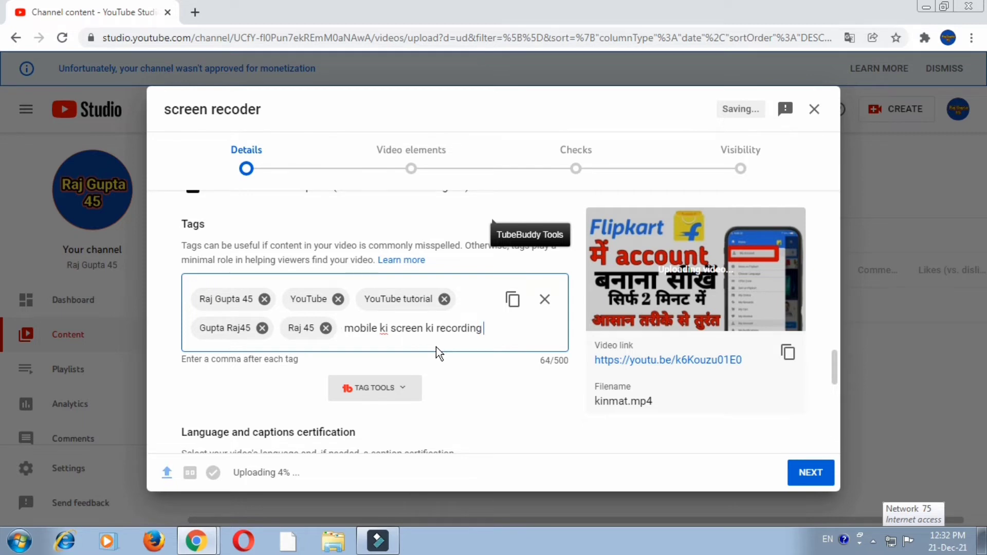
{"action": "type", "text": " kaise kare"}
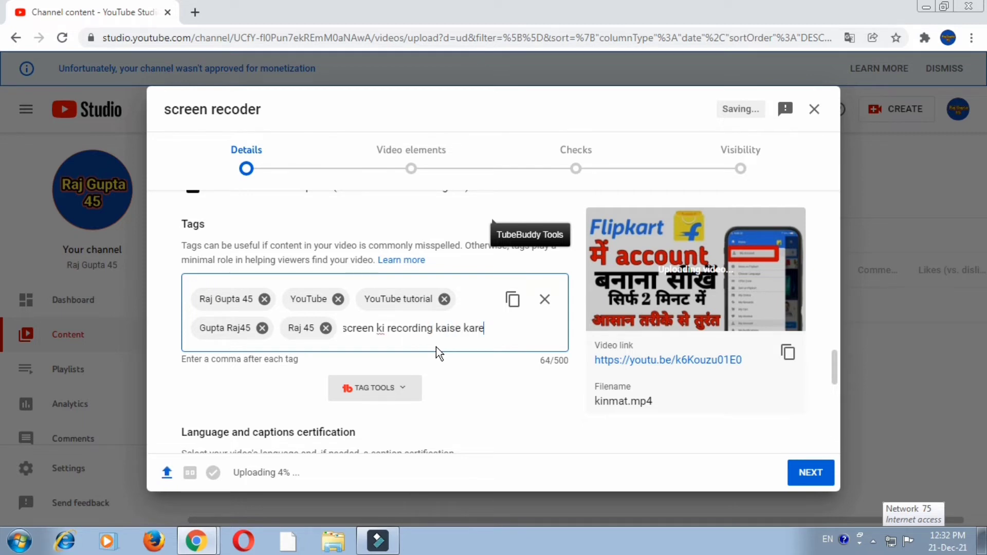
{"action": "key", "text": "Return"}
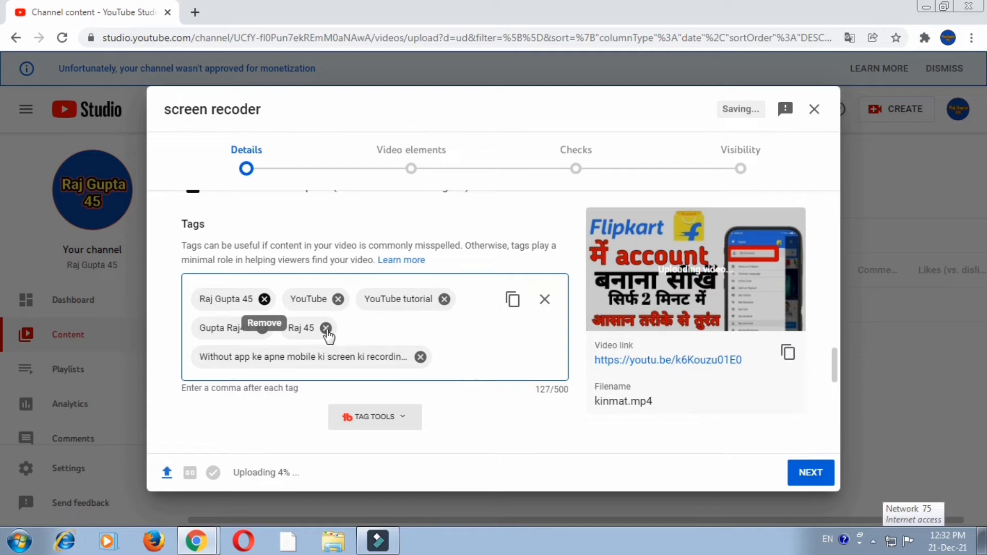
- Remove the three tags based on the channel owner's name from the video's tag list
{"action": "left_click", "coordinate": [263, 328]}
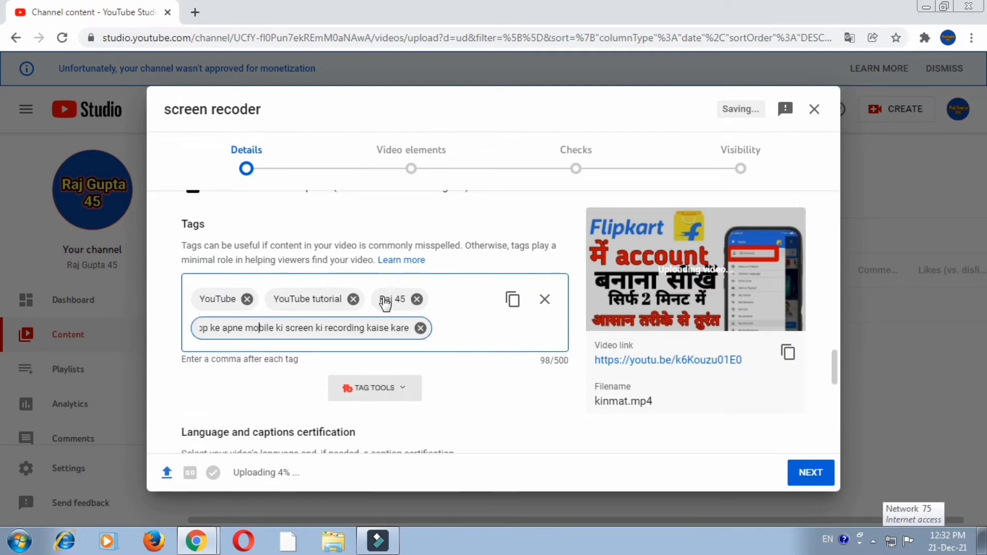
{"action": "left_click", "coordinate": [416, 300]}
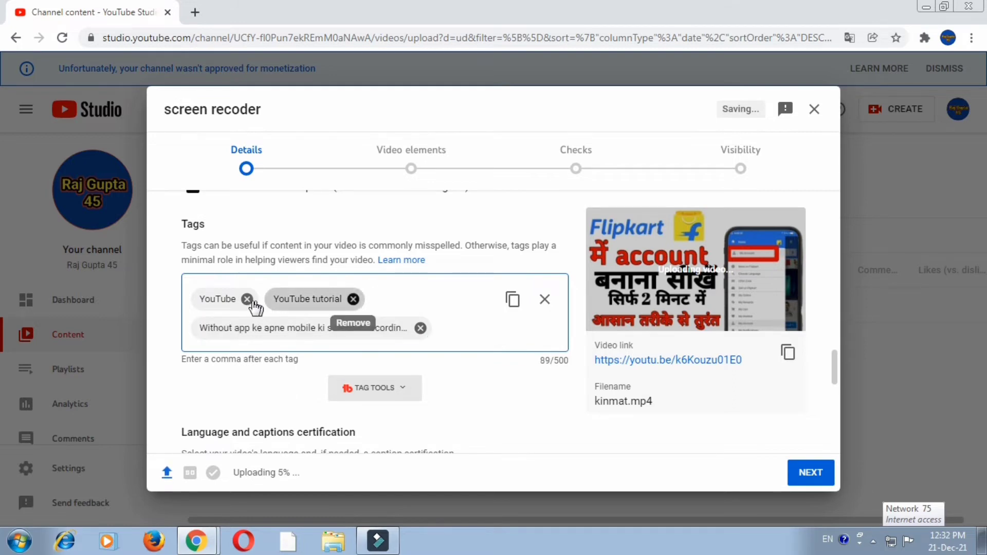
- Remove the "YouTube" and "YouTube tutorial" tags from the video and copy the remaining tag to the clipboard
{"action": "left_click", "coordinate": [246, 299]}
{"action": "left_click", "coordinate": [280, 299]}
{"action": "left_click", "coordinate": [544, 300]}
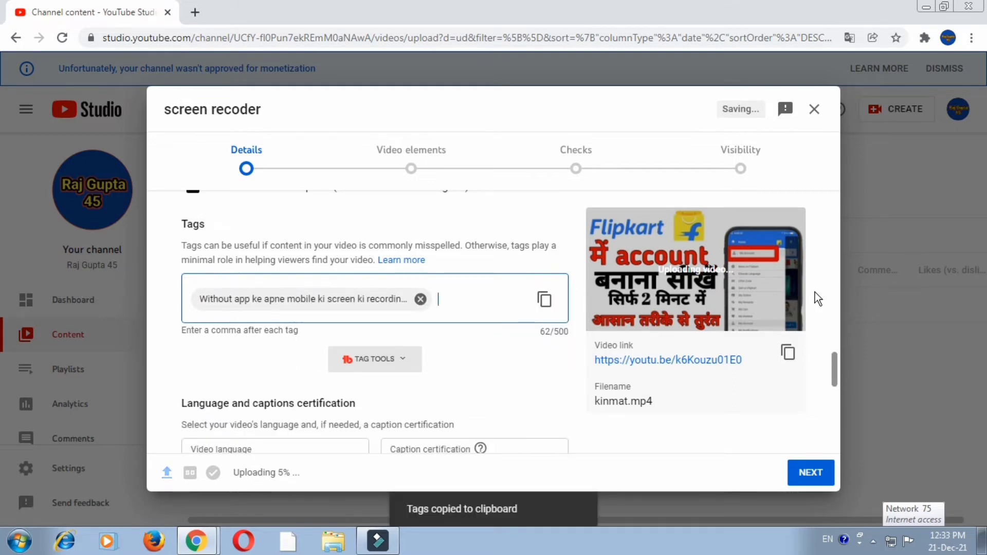
- Replace the video title with the copied tag text "Without app ke apne mobile ki screen ki recording kaise kare"
{"action": "scroll", "coordinate": [815, 257], "scroll_direction": "up", "scroll_amount": 10}
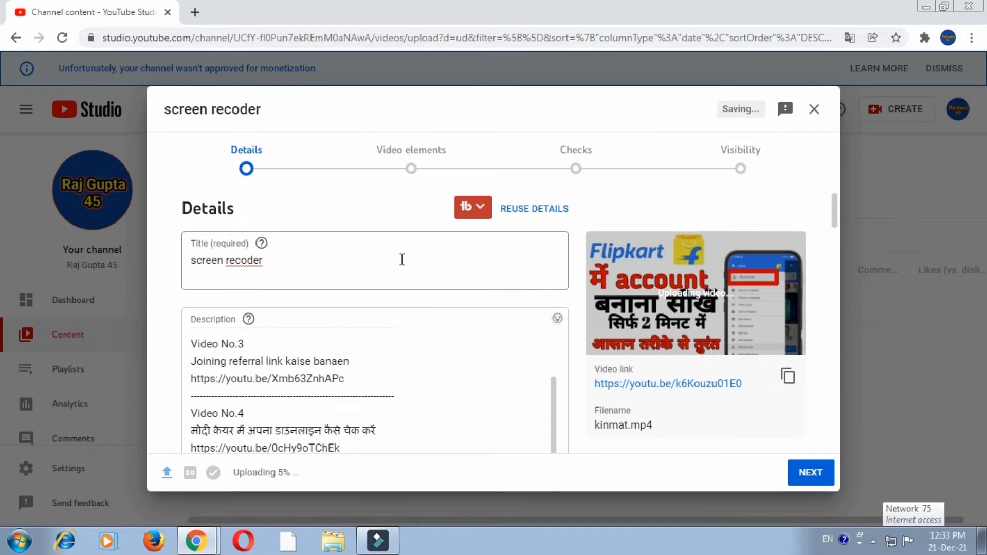
{"action": "left_click", "coordinate": [286, 257]}
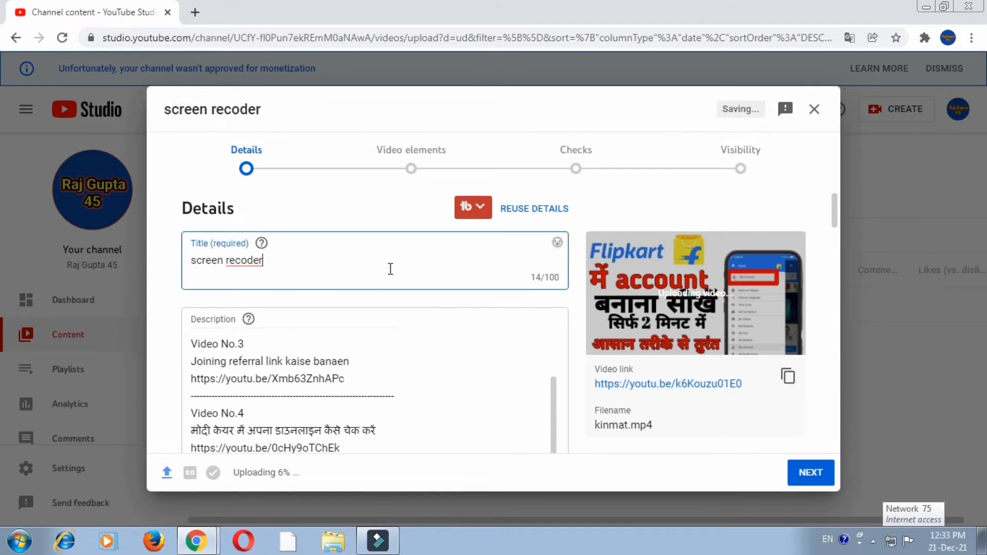
{"action": "key", "text": "ctrl+a"}
{"action": "key", "text": "BackSpace"}
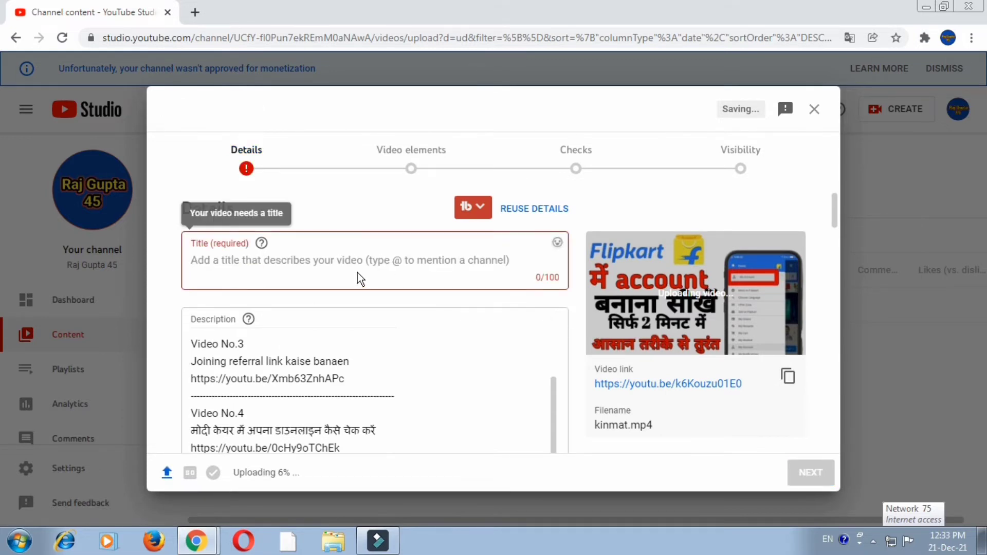
{"action": "right_click", "coordinate": [315, 267]}
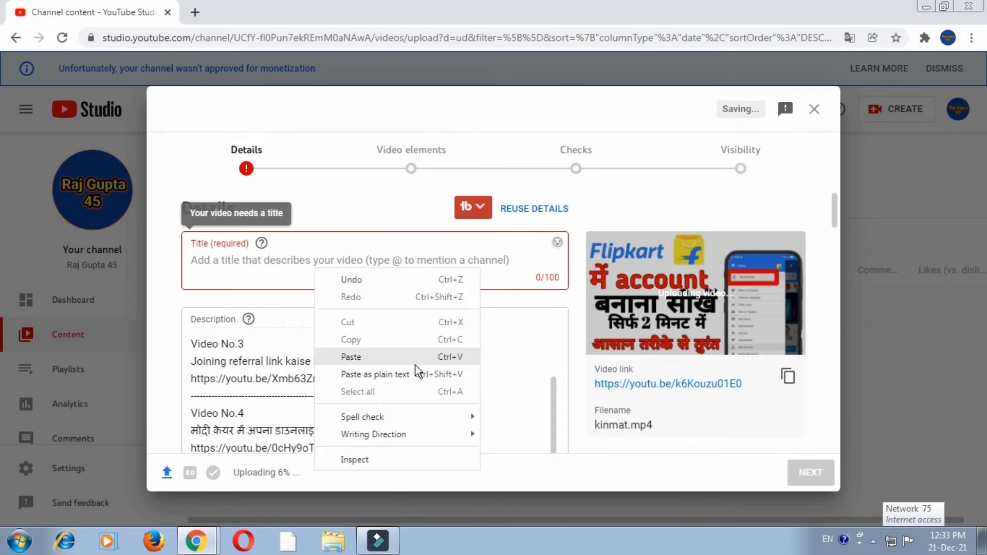
{"action": "left_click", "coordinate": [415, 364]}
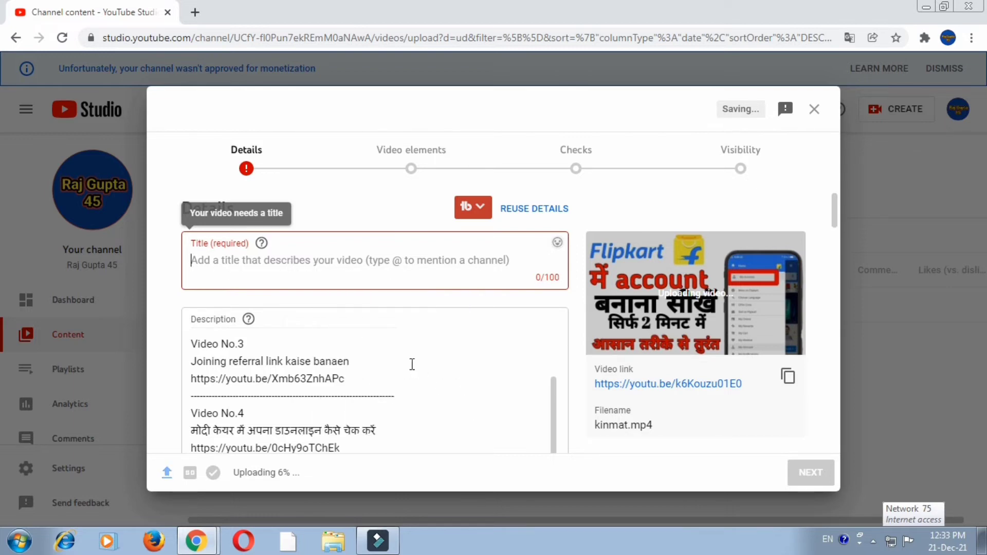
{"action": "key", "text": "ctrl+v"}
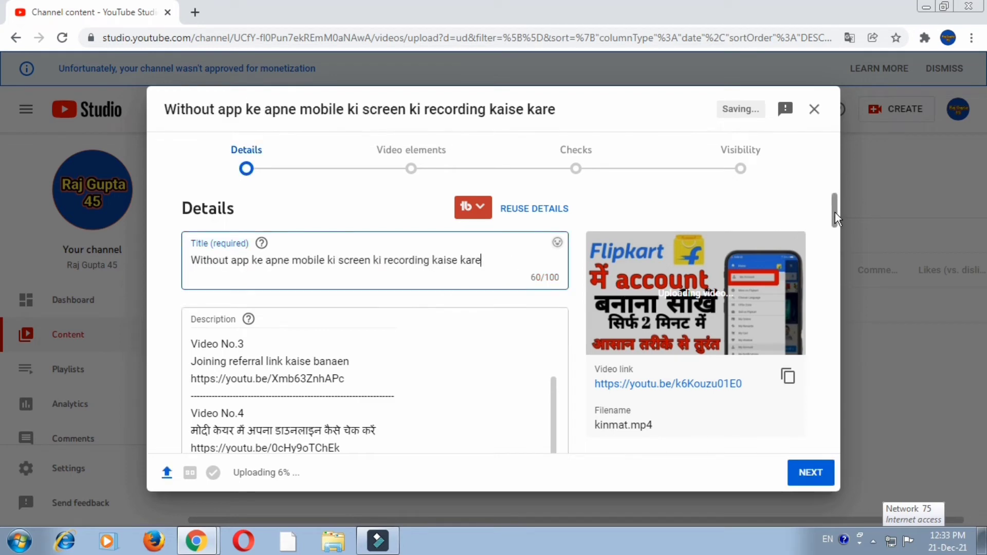
- Set the video language to Hindi in the language and captions certification settings
{"action": "left_click_drag", "start_coordinate": [834, 221], "coordinate": [834, 393]}
{"action": "scroll", "coordinate": [832, 335], "scroll_direction": "down", "scroll_amount": 1}
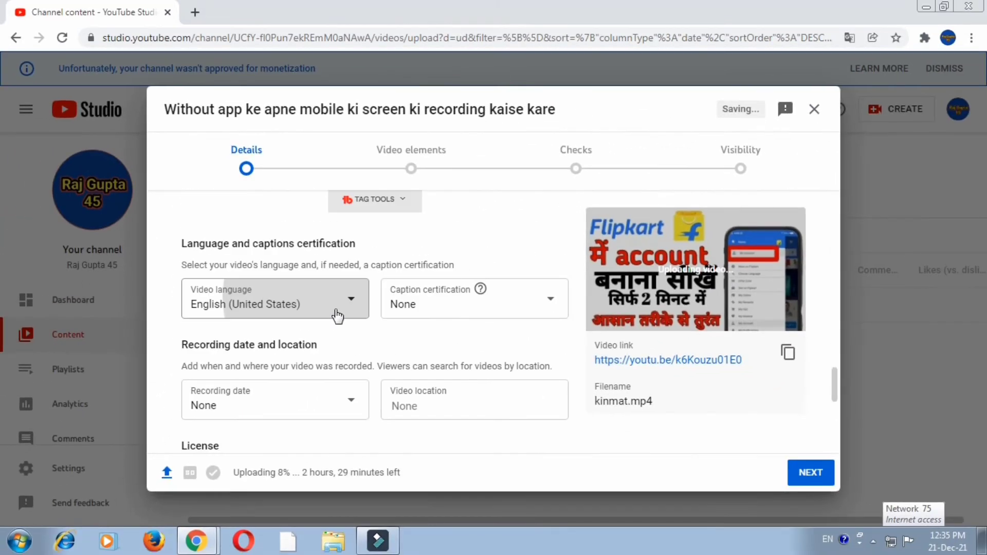
{"action": "left_click", "coordinate": [378, 242]}
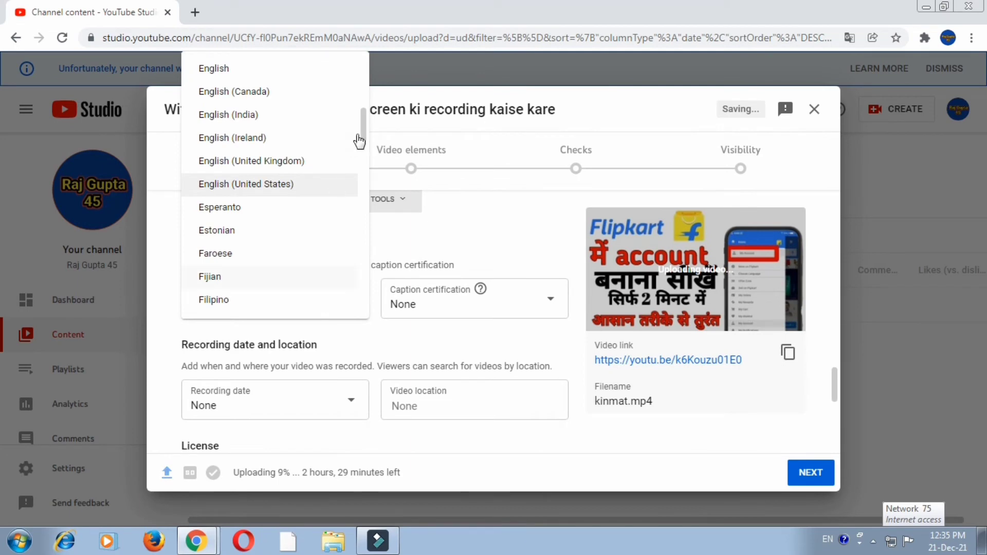
{"action": "left_click_drag", "start_coordinate": [363, 138], "coordinate": [363, 159]}
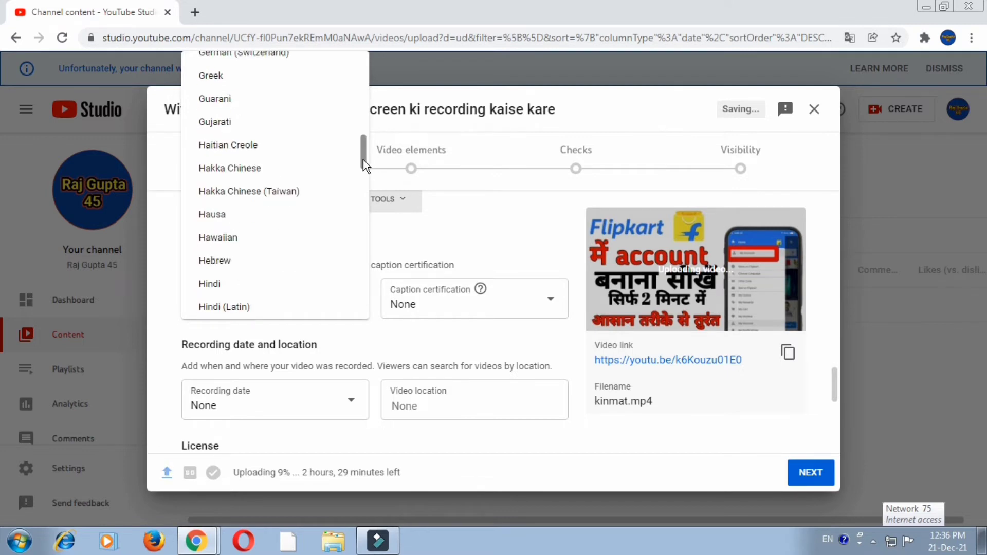
{"action": "left_click", "coordinate": [227, 285]}
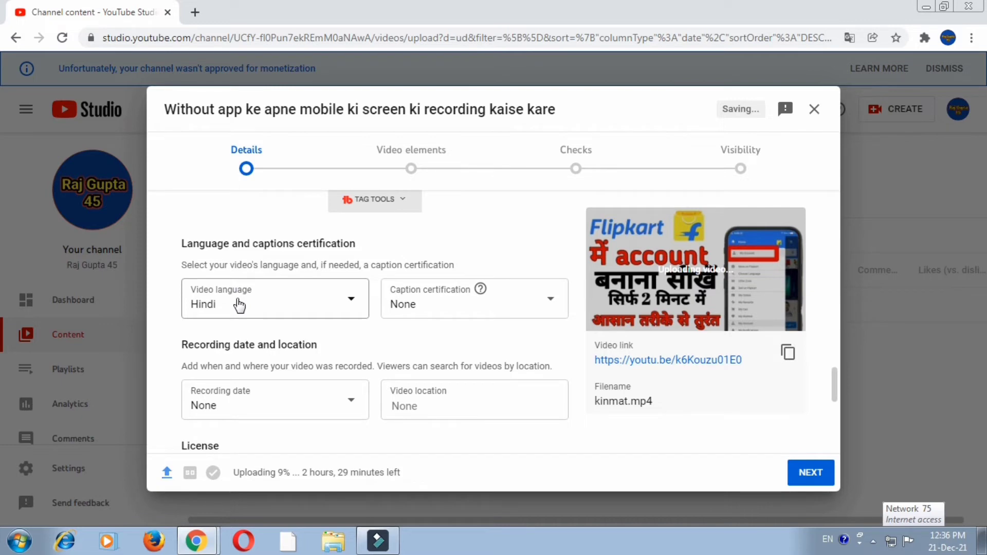
- Set the video's recording date to Dec 21, 2021
{"action": "left_click", "coordinate": [348, 401]}
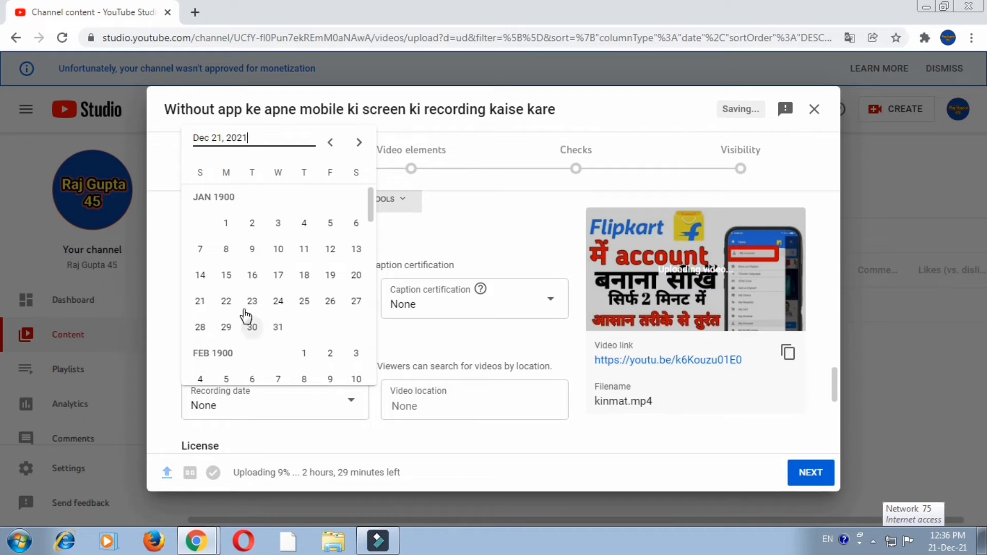
{"action": "left_click_drag", "start_coordinate": [375, 238], "coordinate": [390, 427]}
{"action": "left_click", "coordinate": [263, 349]}
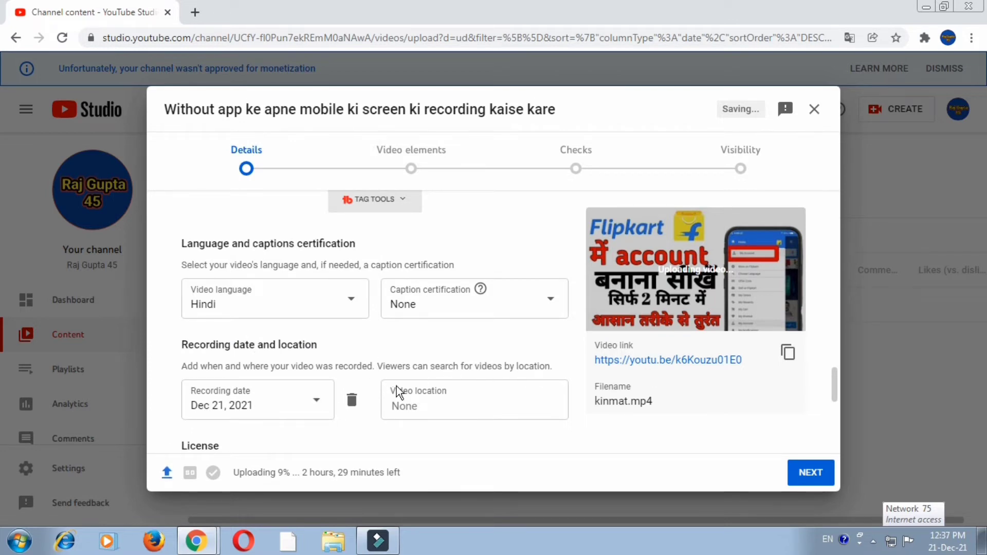
- Search for "india" as the video location and choose India from the suggestions
{"action": "left_click", "coordinate": [426, 406]}
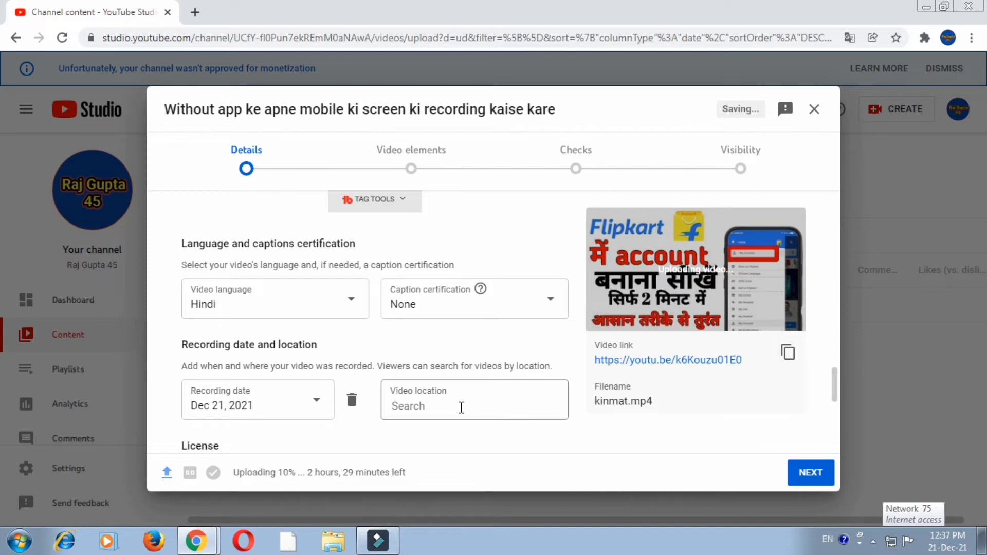
{"action": "type", "text": "india"}
{"action": "left_click_drag", "start_coordinate": [829, 389], "coordinate": [833, 408]}
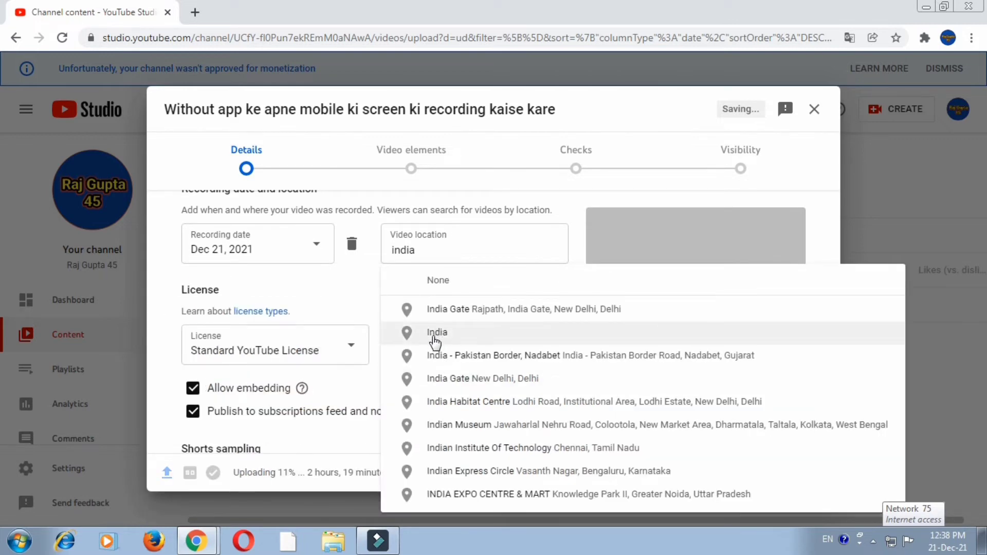
{"action": "left_click", "coordinate": [436, 334]}
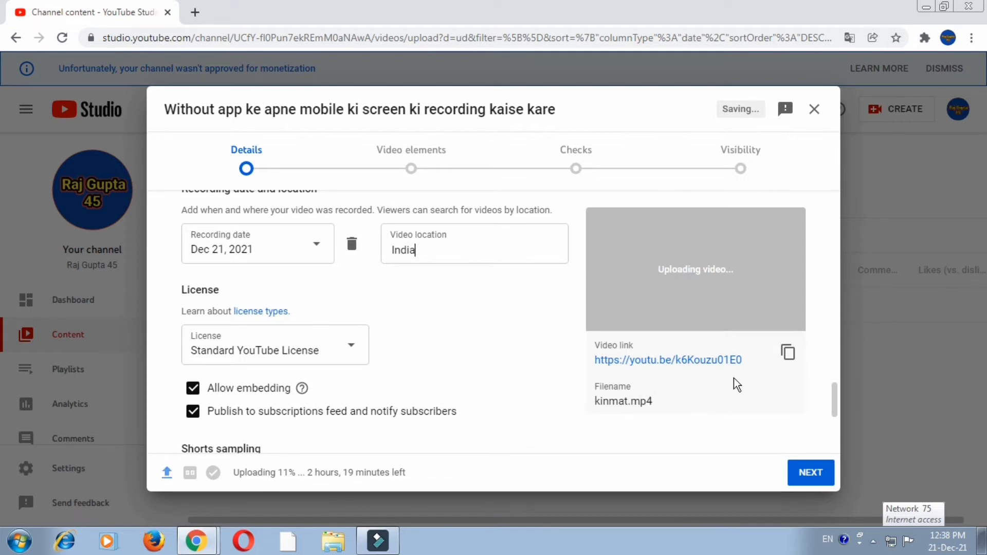
- Review the categories available for the video in the Category setting
{"action": "scroll", "coordinate": [828, 408], "scroll_direction": "down", "scroll_amount": 2}
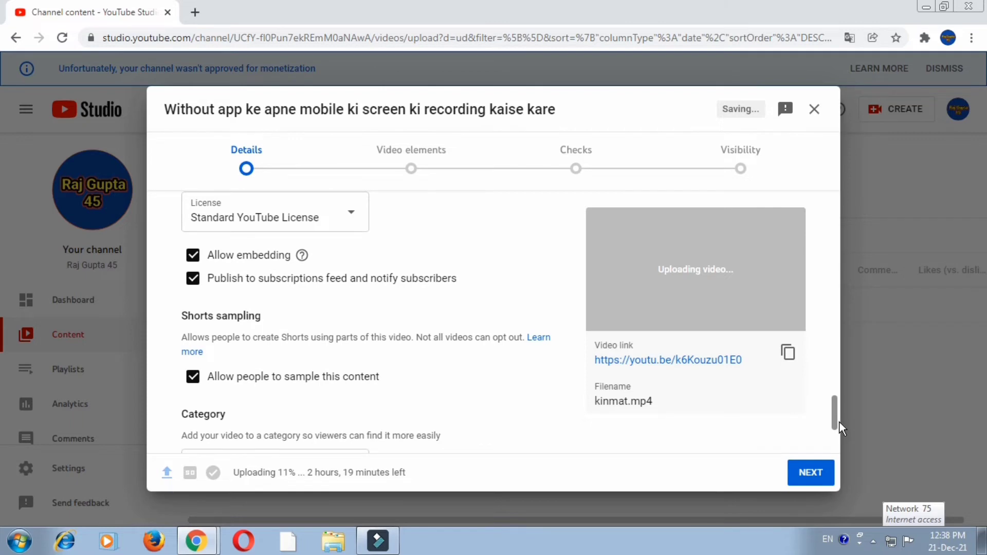
{"action": "scroll", "coordinate": [839, 423], "scroll_direction": "down", "scroll_amount": 3}
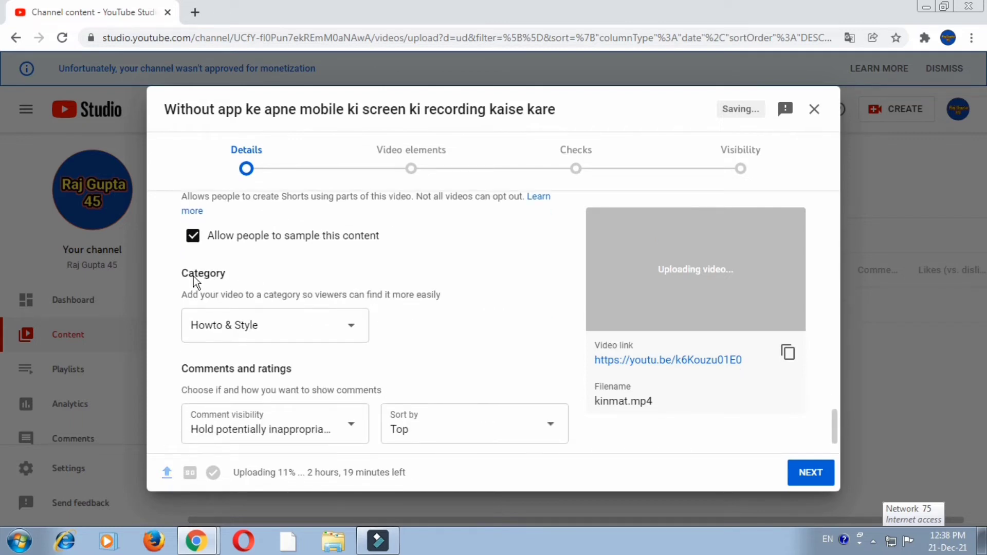
{"action": "left_click_drag", "start_coordinate": [188, 273], "coordinate": [229, 274]}
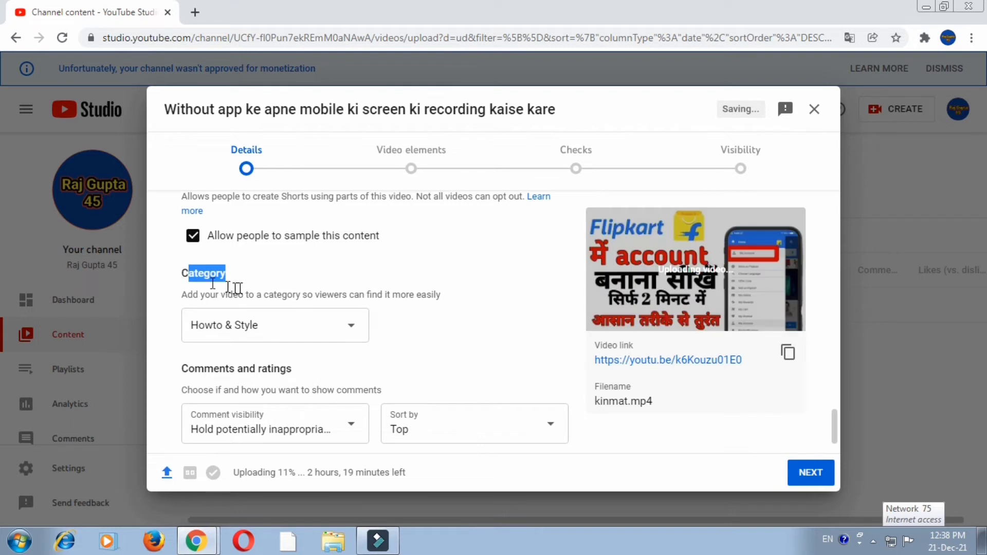
{"action": "left_click", "coordinate": [245, 274]}
{"action": "left_click", "coordinate": [290, 324]}
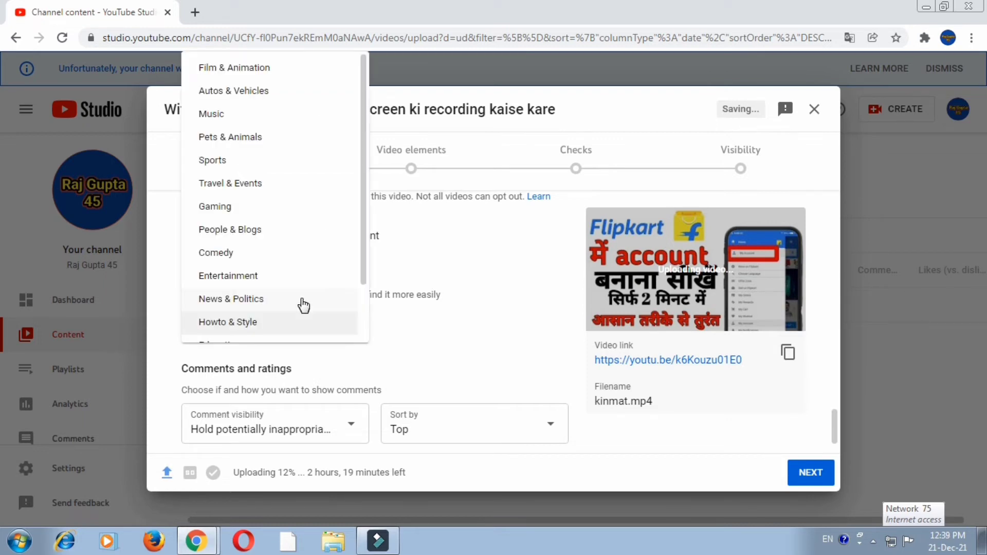
{"action": "left_click_drag", "start_coordinate": [361, 262], "coordinate": [368, 237]}
{"action": "left_click", "coordinate": [368, 236]}
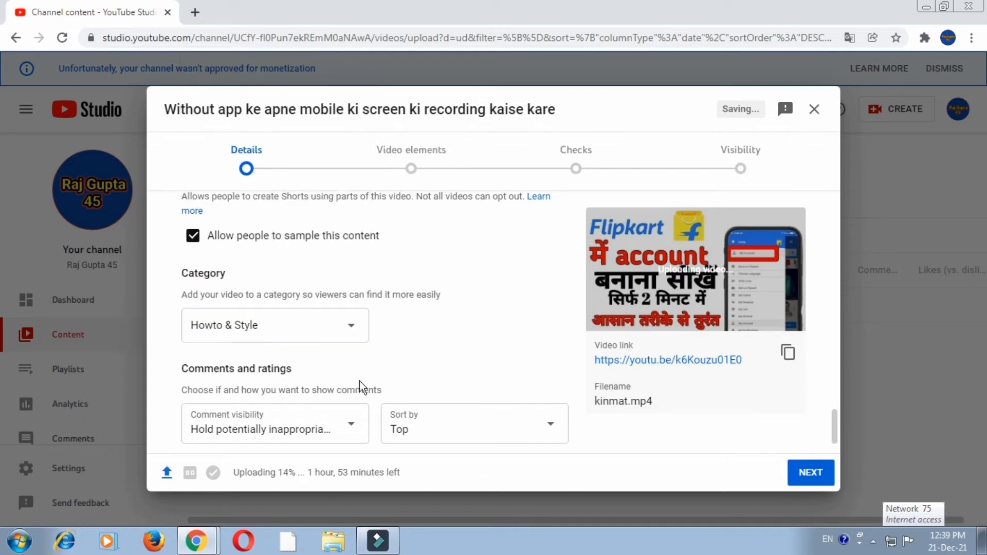
- Review the comment visibility options in the Comments and ratings settings
{"action": "left_click_drag", "start_coordinate": [834, 442], "coordinate": [831, 449]}
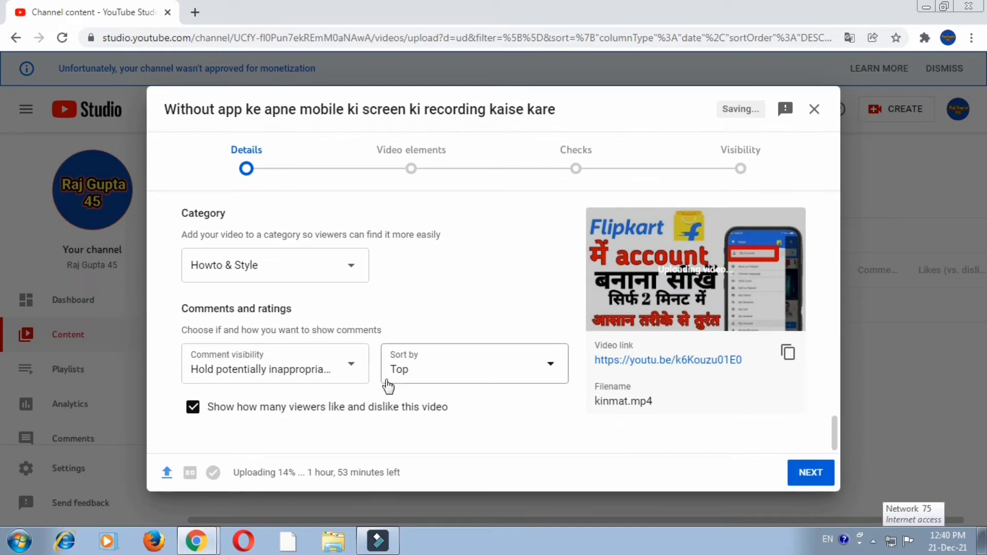
{"action": "left_click", "coordinate": [355, 369]}
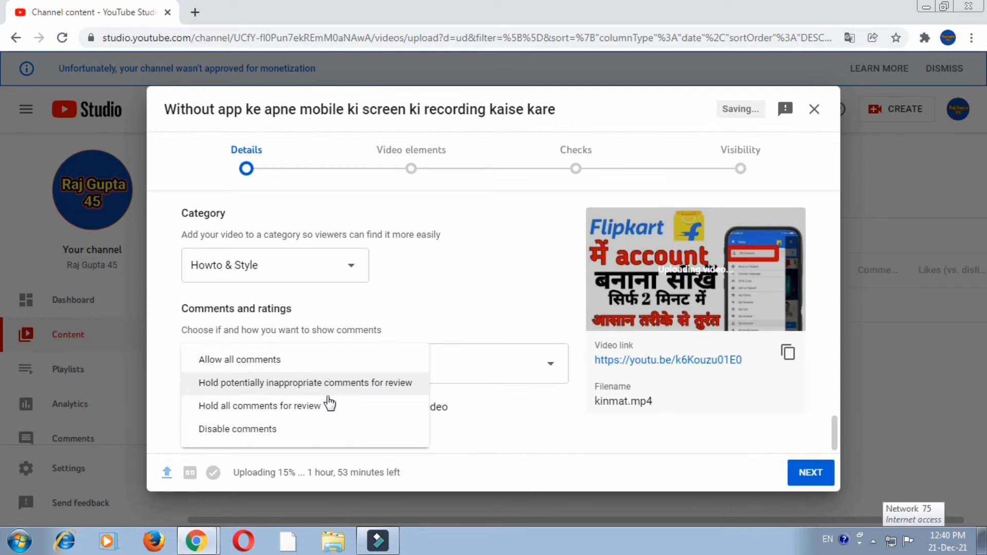
{"action": "left_click", "coordinate": [470, 409]}
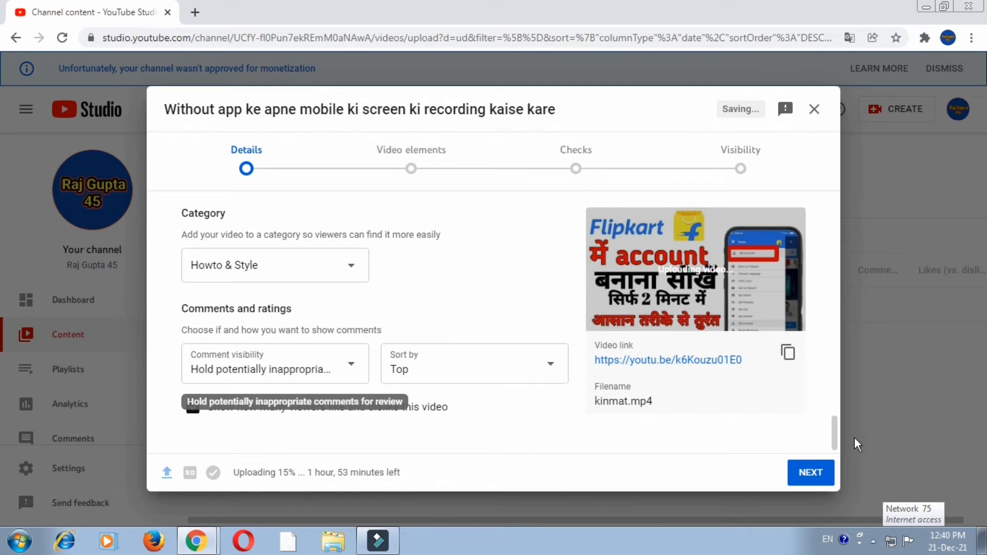
{"action": "scroll", "coordinate": [824, 409], "scroll_direction": "up", "scroll_amount": 4}
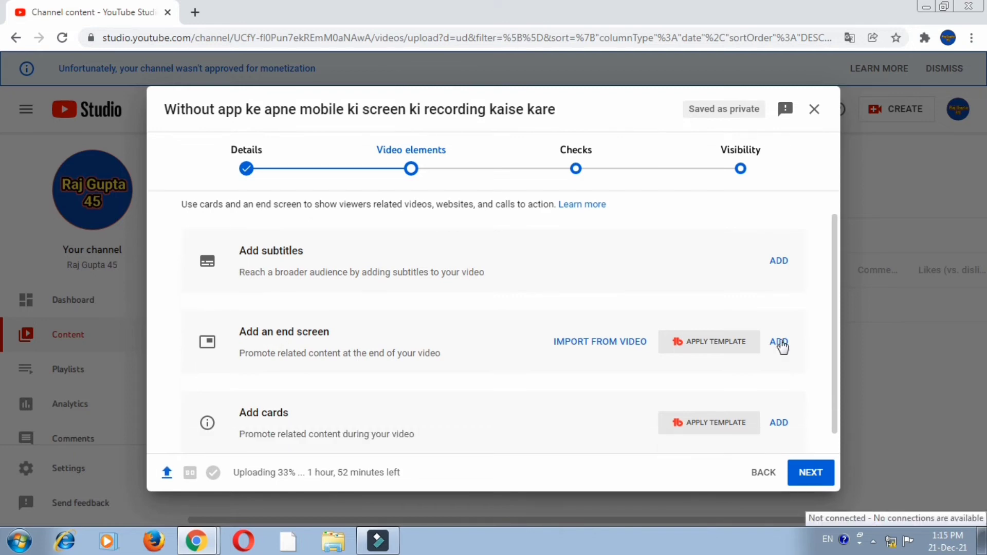
- Add an end screen to the video using the "1 video, 1 subscribe" layout
{"action": "left_click", "coordinate": [780, 343]}
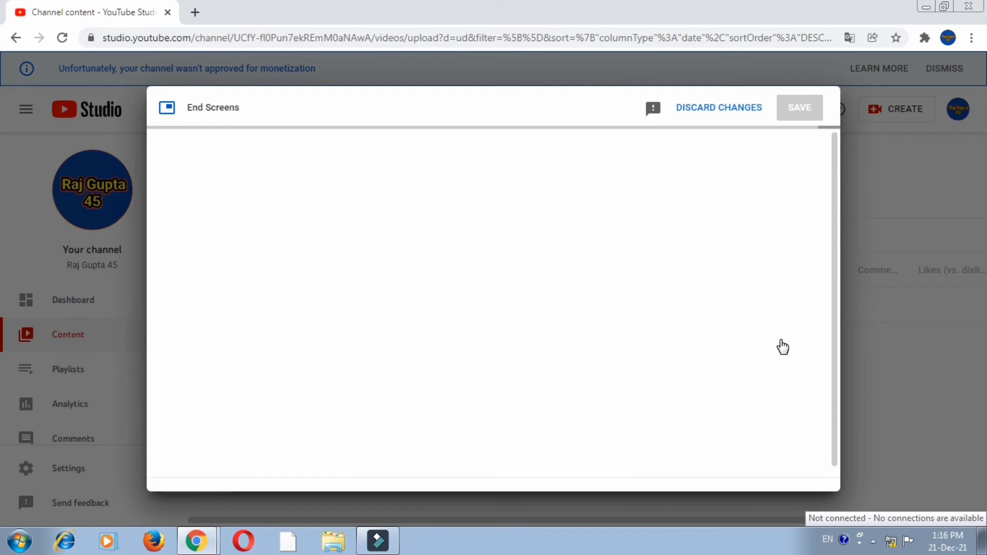
{"action": "left_click", "coordinate": [720, 510]}
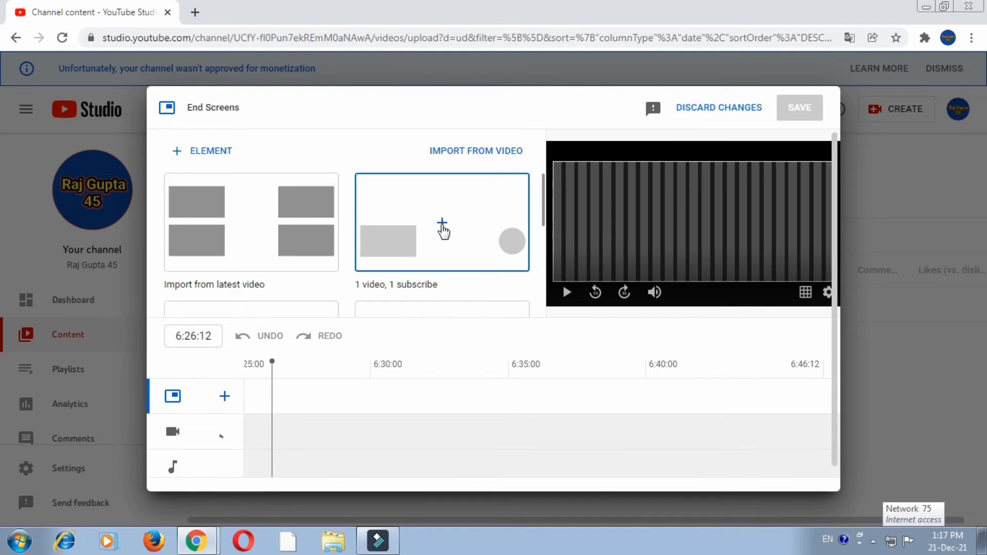
{"action": "left_click", "coordinate": [442, 229]}
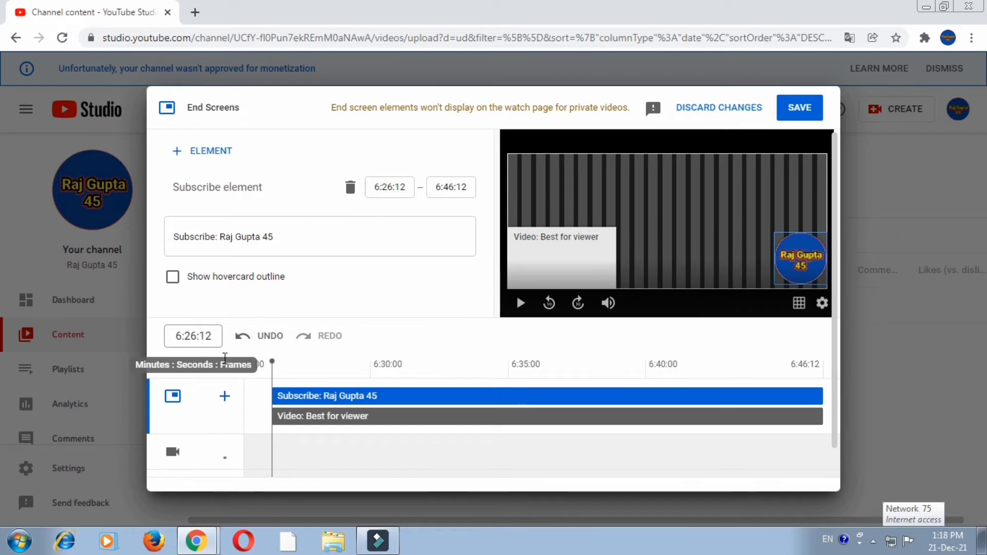
- Set the end screen's video element to the specific video "top 3 screen recorder for gaming" from the channel's own videos
{"action": "left_click", "coordinate": [311, 421]}
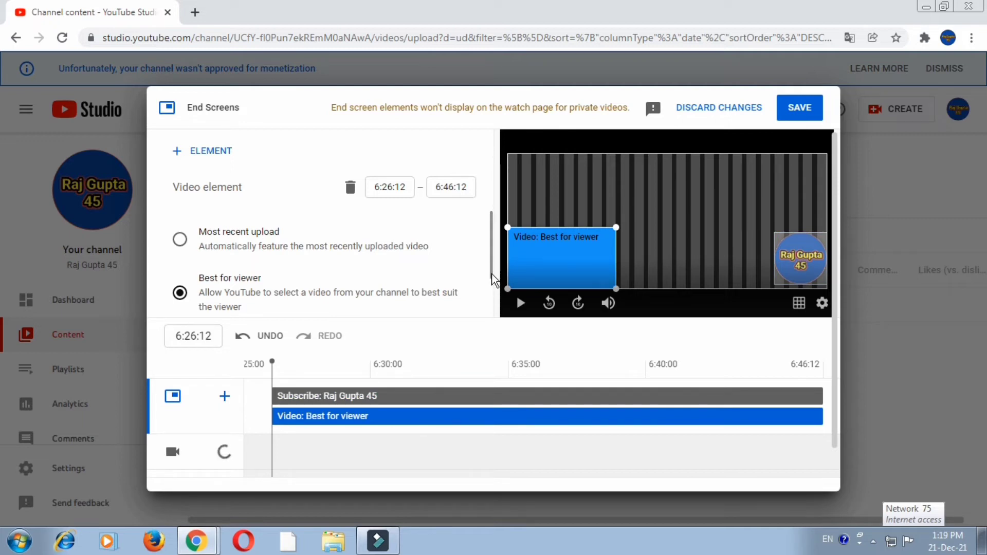
{"action": "left_click_drag", "start_coordinate": [491, 281], "coordinate": [494, 315]}
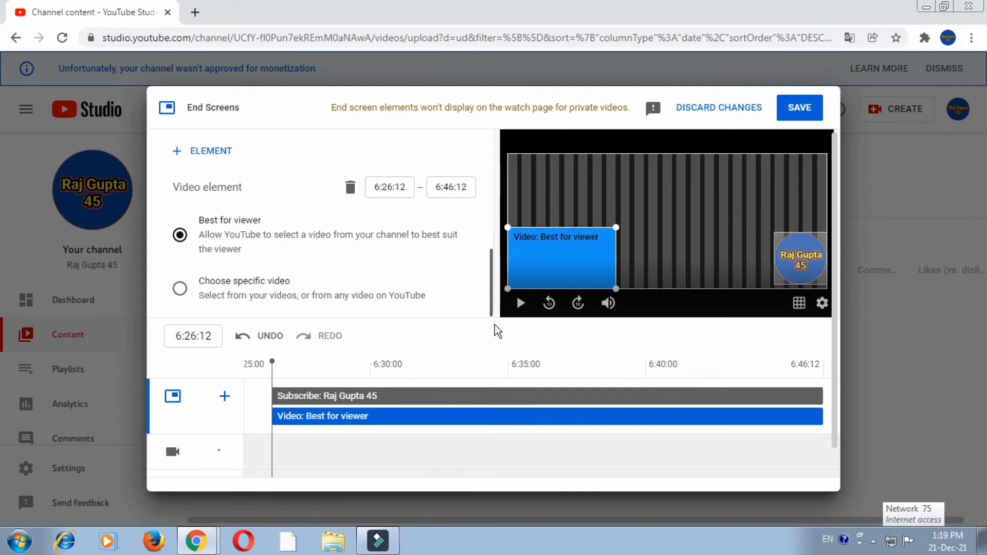
{"action": "left_click", "coordinate": [180, 290]}
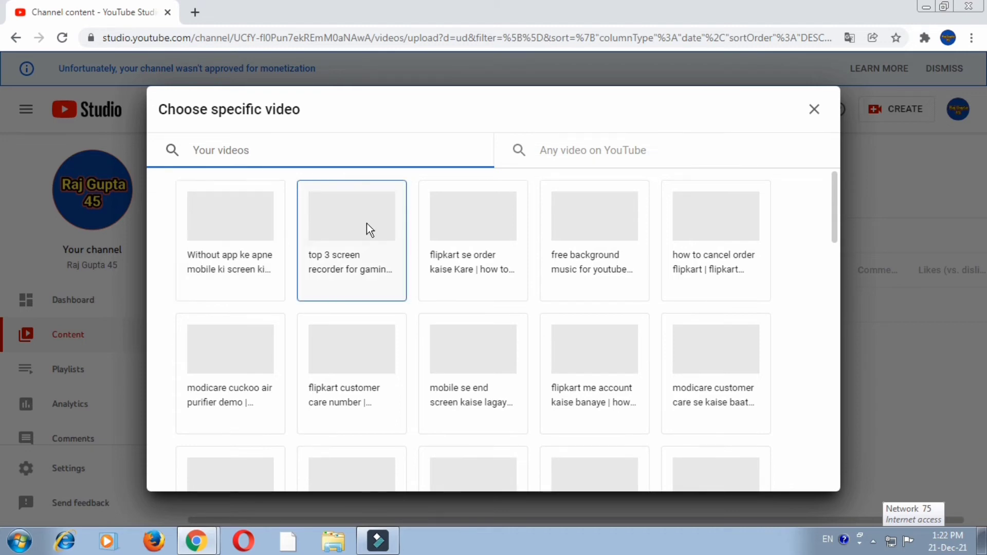
{"action": "left_click", "coordinate": [366, 223]}
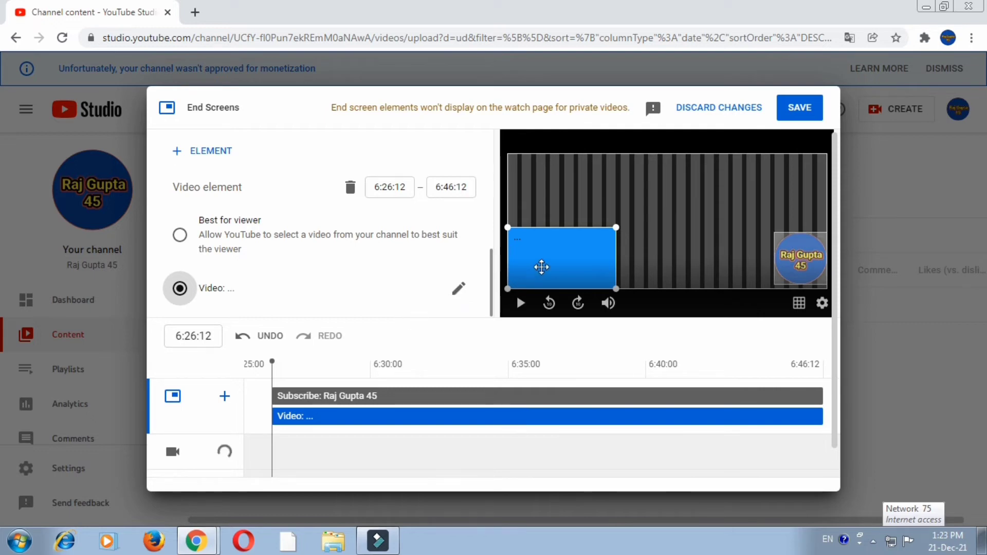
- Move up and enlarge the video element, shift the subscribe element inward, and save the end screen
{"action": "left_click_drag", "start_coordinate": [541, 267], "coordinate": [541, 234]}
{"action": "left_click_drag", "start_coordinate": [615, 255], "coordinate": [665, 283]}
{"action": "left_click", "coordinate": [761, 233]}
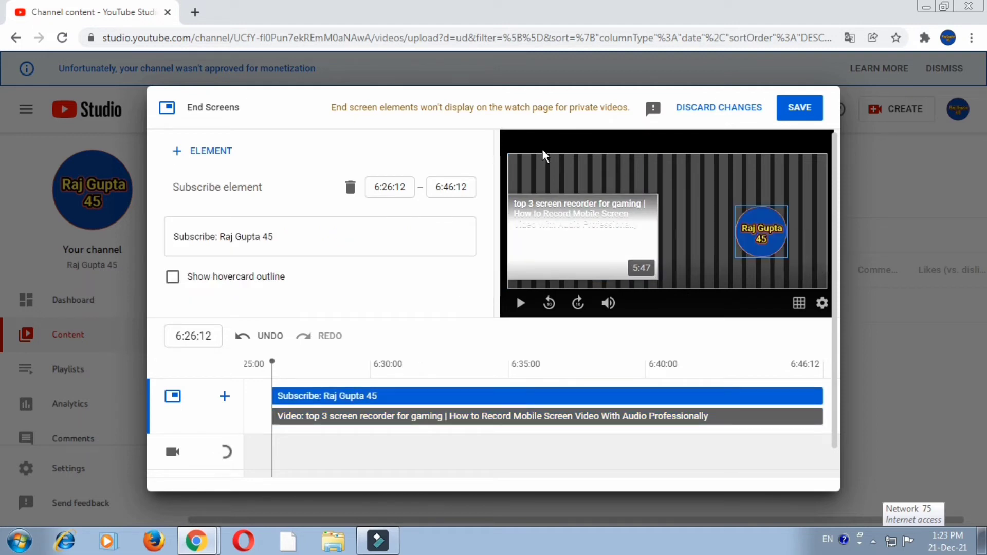
{"action": "left_click", "coordinate": [800, 108]}
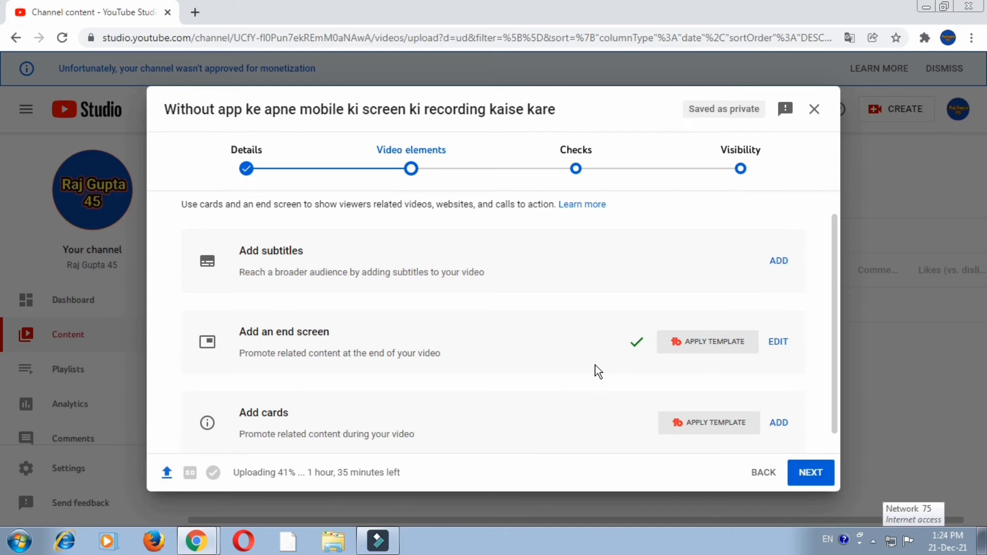
- Add a video card linking to the channel's own video "top 3 screen recorder for gaming"
{"action": "left_click", "coordinate": [779, 423]}
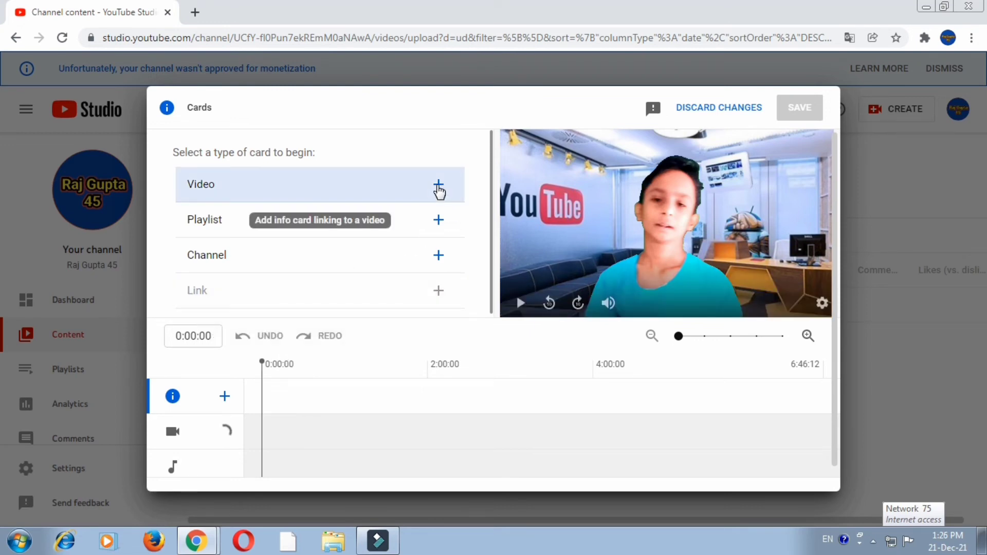
{"action": "left_click", "coordinate": [438, 185]}
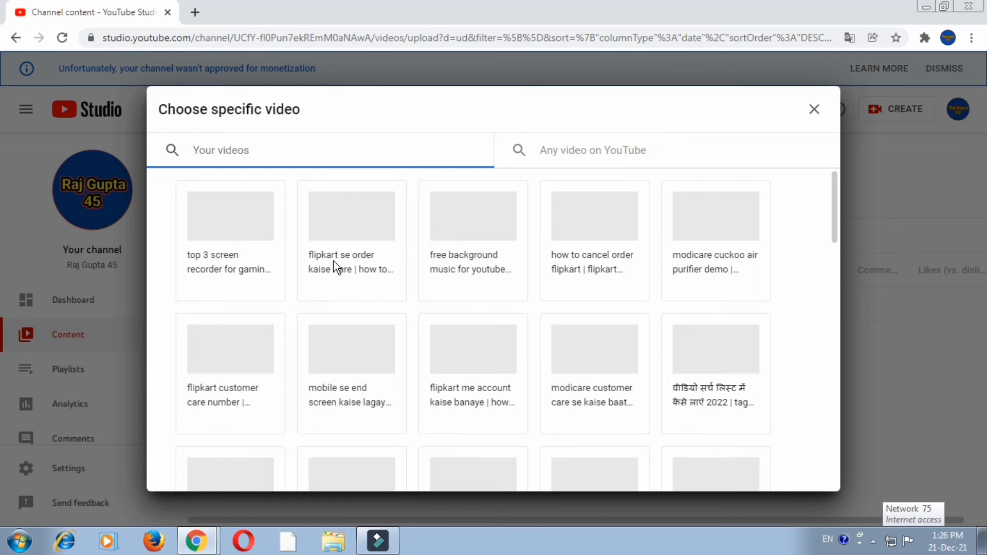
{"action": "left_click", "coordinate": [259, 227]}
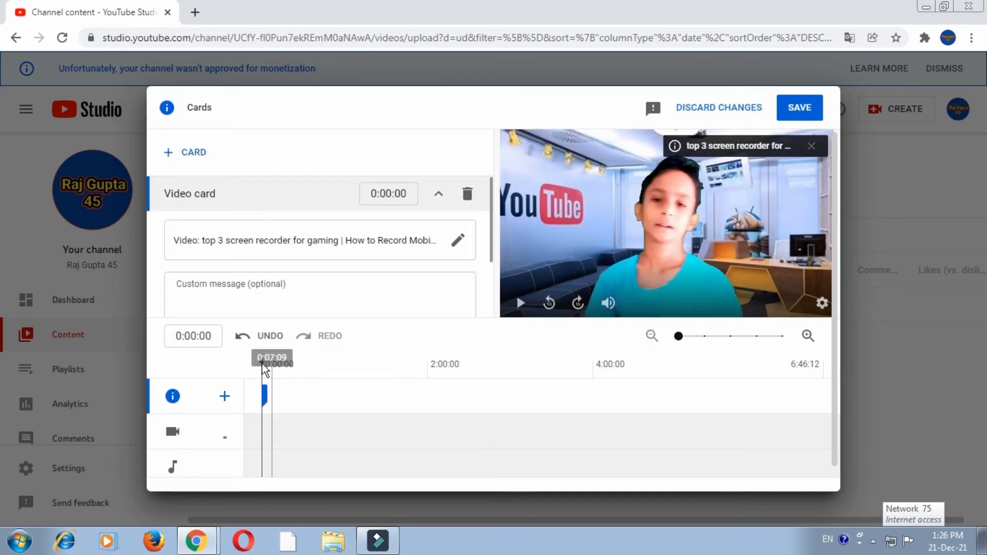
- Add a playlist card at 1:01:05 on the timeline linking to the "Technical Mobile information" playlist
{"action": "left_click_drag", "start_coordinate": [264, 366], "coordinate": [347, 366]}
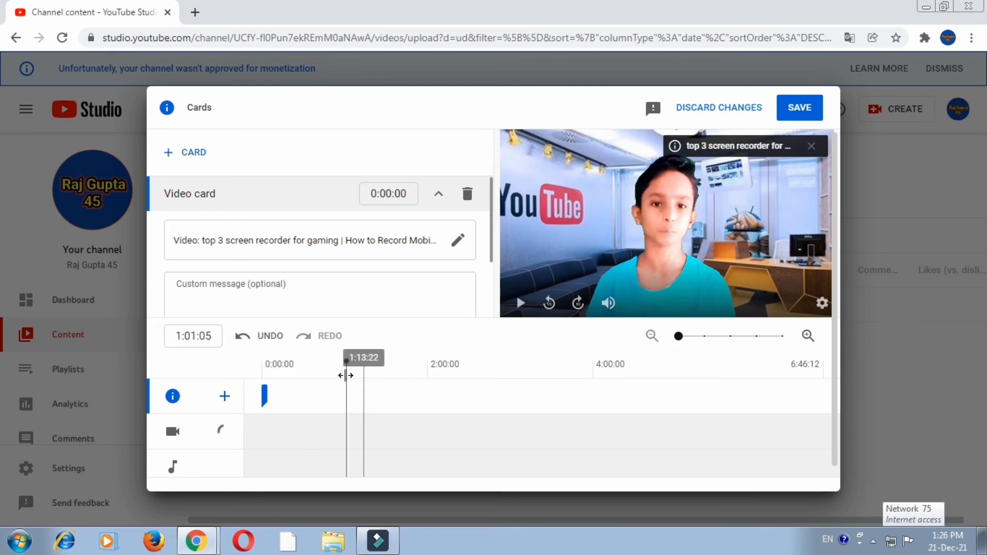
{"action": "left_click", "coordinate": [185, 152]}
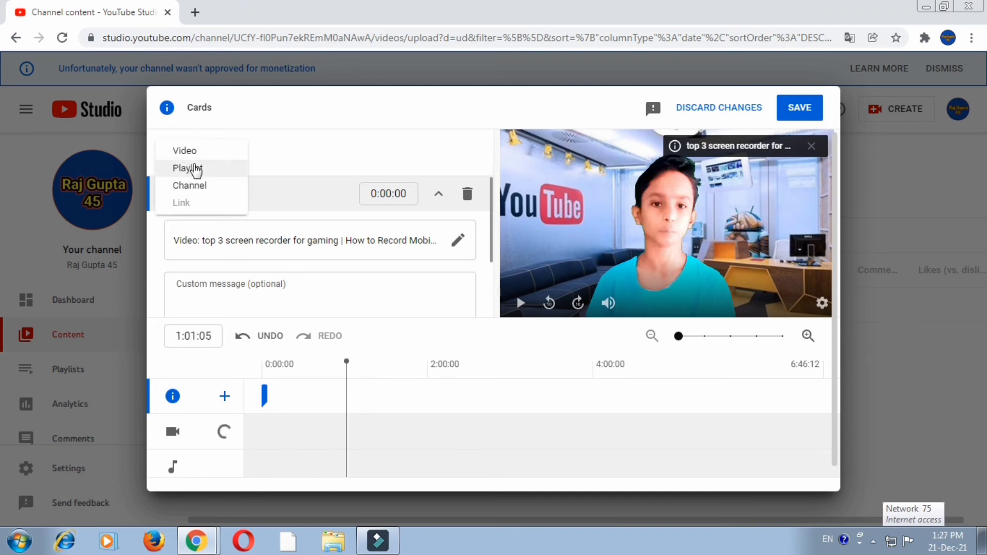
{"action": "left_click", "coordinate": [195, 168]}
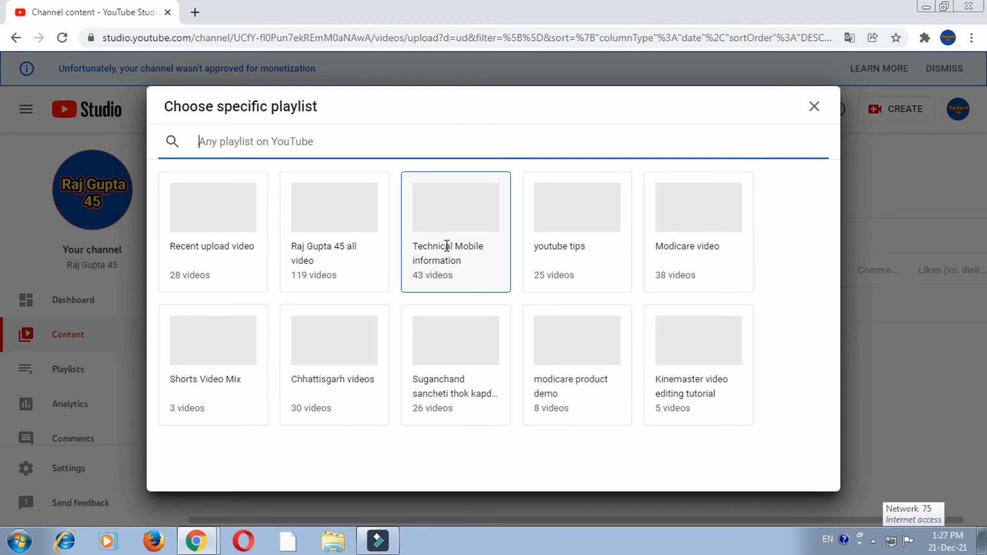
{"action": "left_click", "coordinate": [446, 247]}
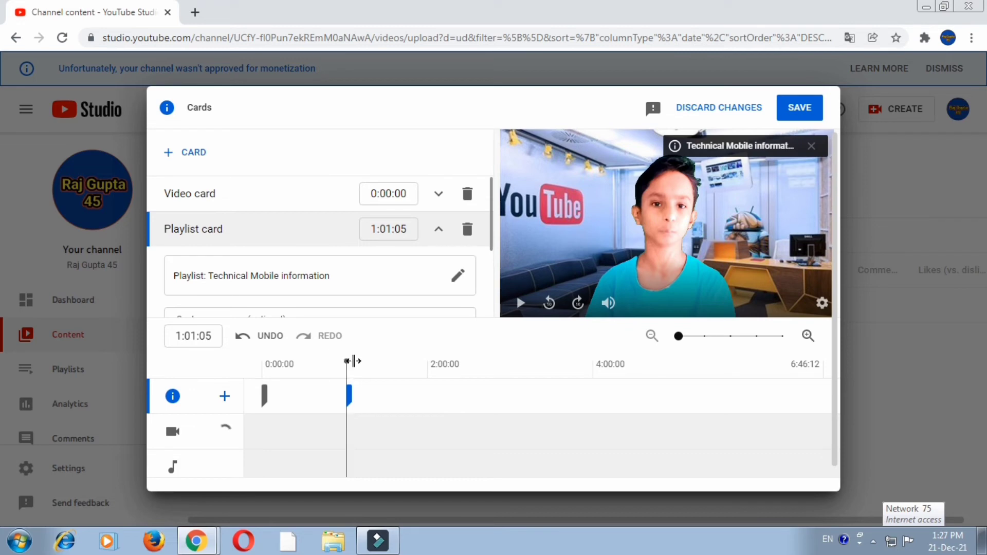
- Move the playhead to 1:48:23 and review the card types offered for another card
{"action": "left_click_drag", "start_coordinate": [359, 359], "coordinate": [412, 360]}
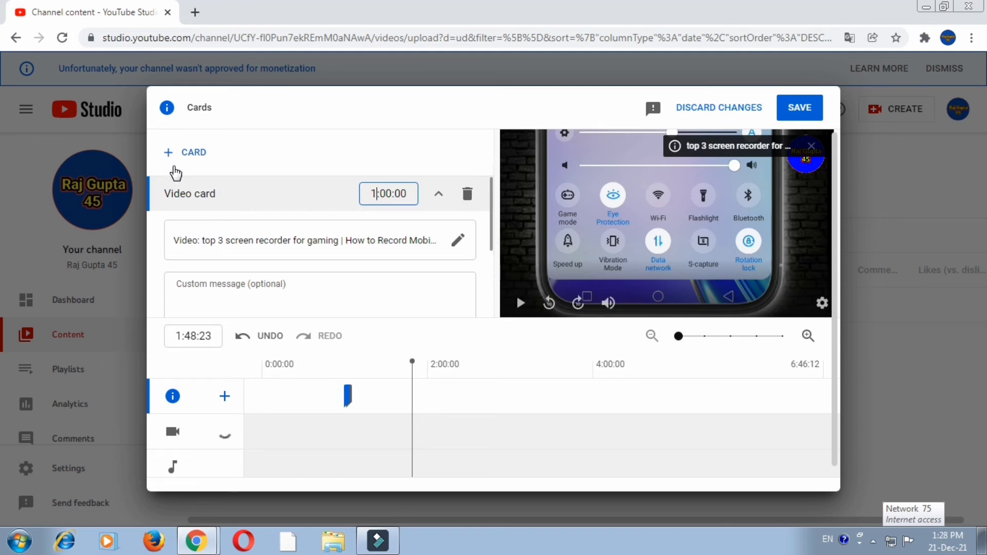
{"action": "left_click", "coordinate": [175, 168]}
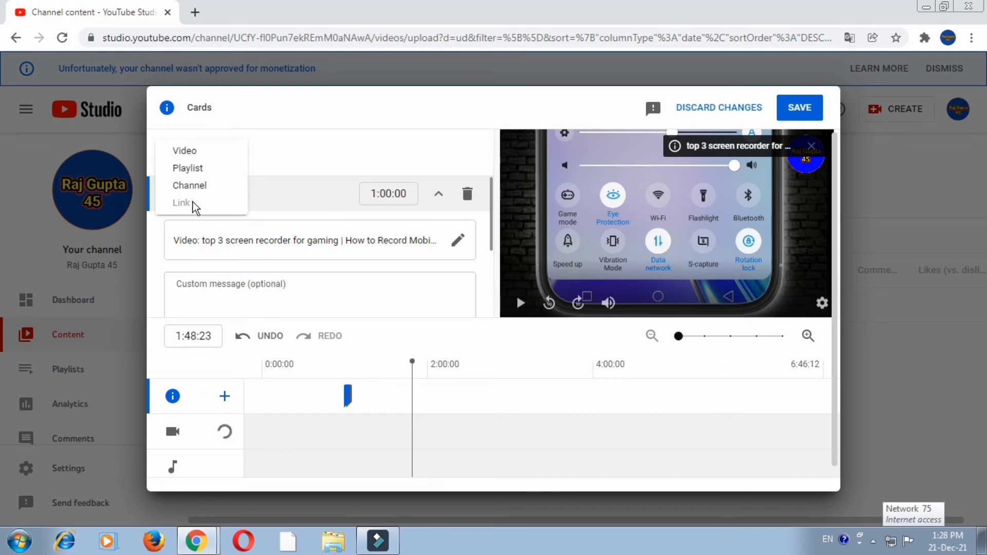
{"action": "mouse_move", "coordinate": [193, 208]}
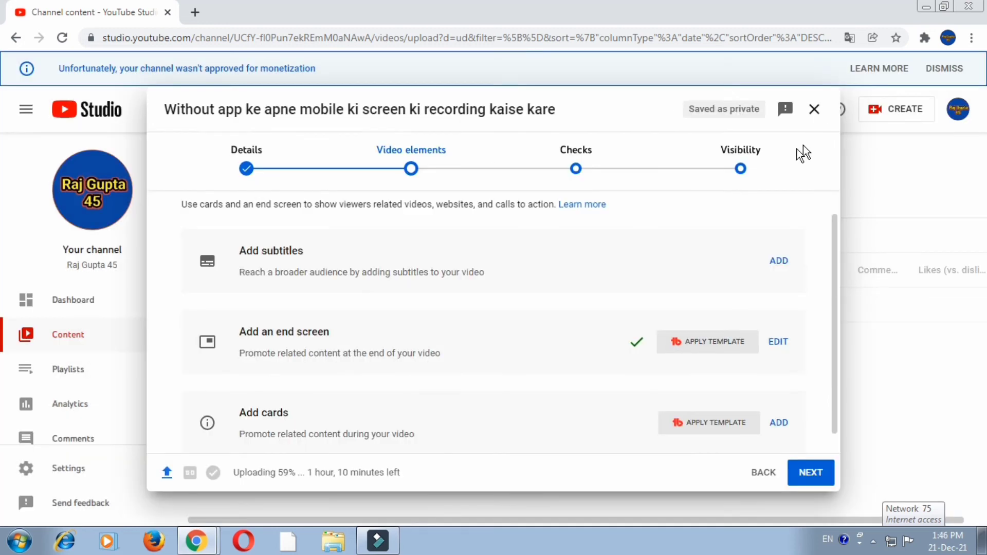
- Continue to the Checks stage and review the copyright check information for the video
{"action": "left_click", "coordinate": [577, 170]}
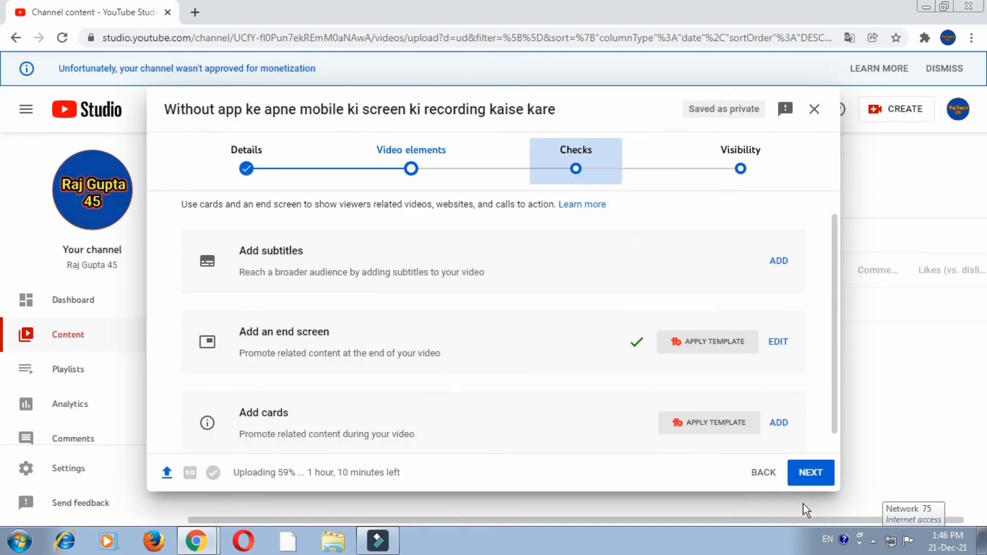
{"action": "left_click", "coordinate": [809, 476]}
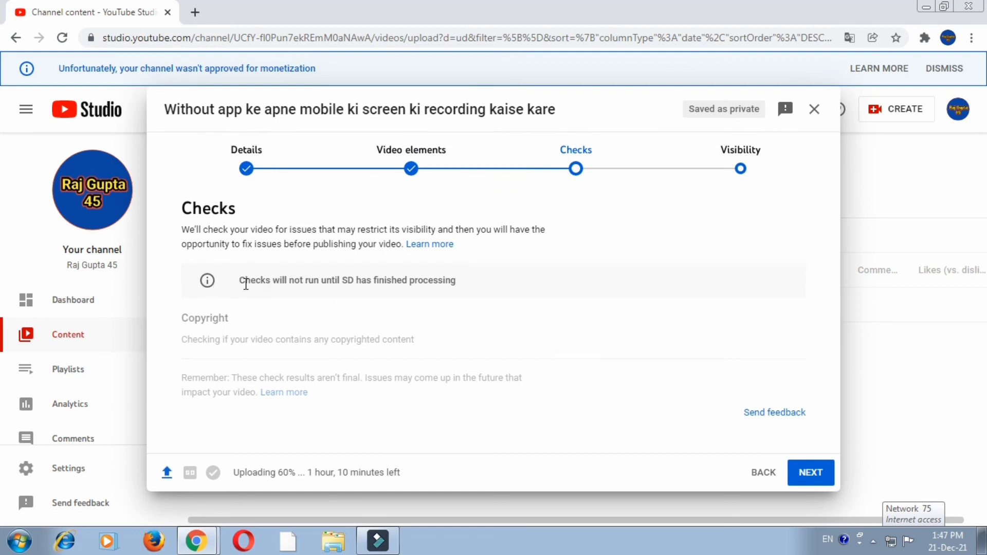
{"action": "left_click_drag", "start_coordinate": [182, 339], "coordinate": [498, 407]}
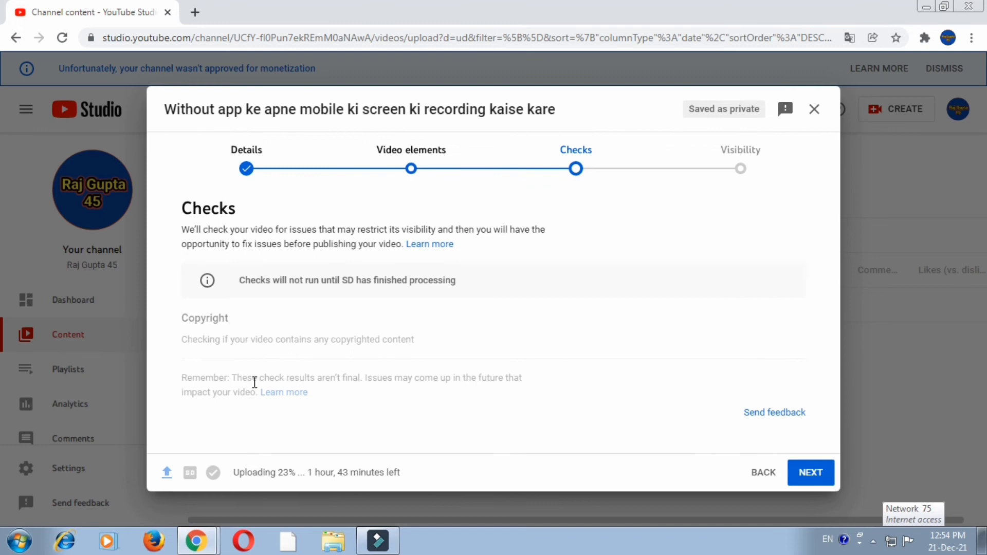
{"action": "left_click_drag", "start_coordinate": [254, 382], "coordinate": [275, 381]}
- Continue to the Visibility stage, try the Private option and set the video back to Unlisted
{"action": "left_click", "coordinate": [805, 484]}
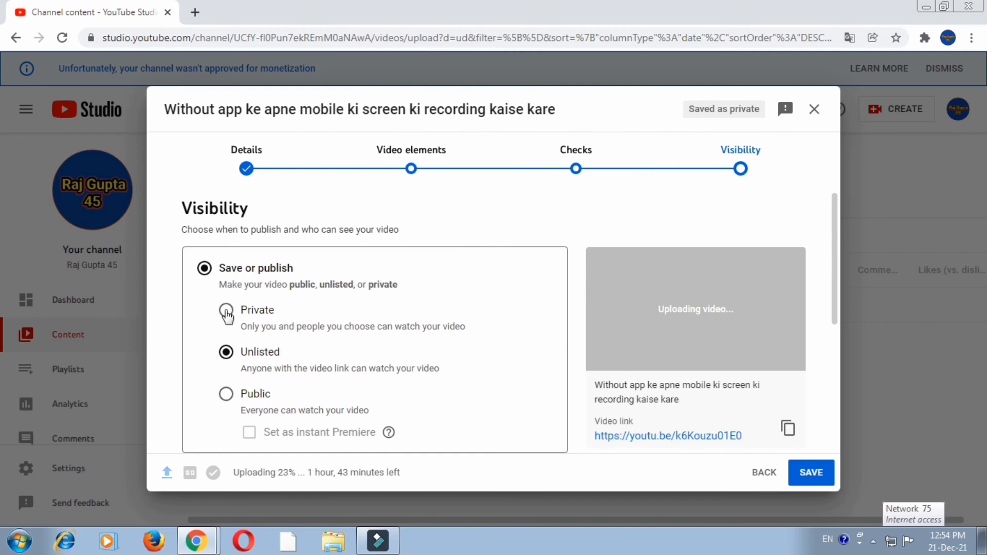
{"action": "left_click", "coordinate": [226, 311]}
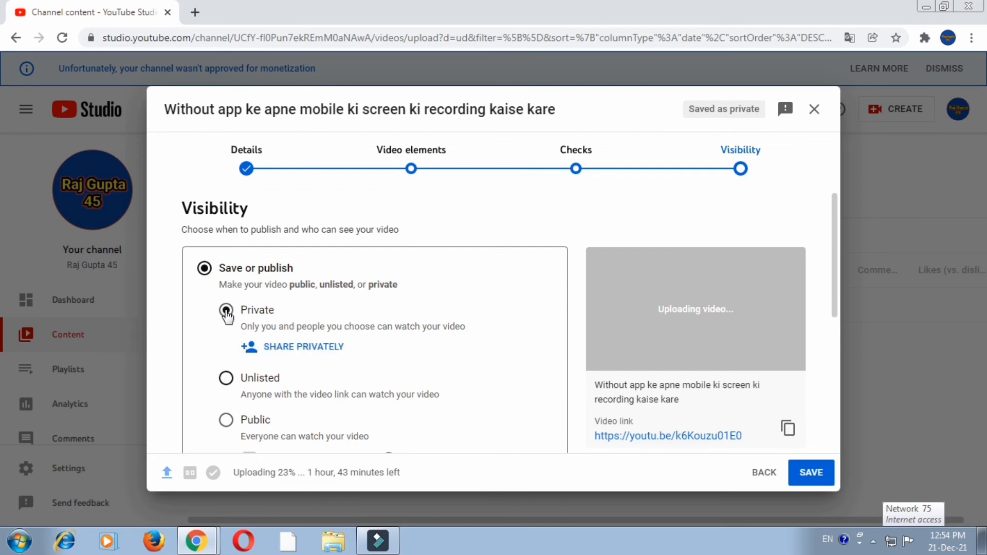
{"action": "left_click", "coordinate": [225, 378]}
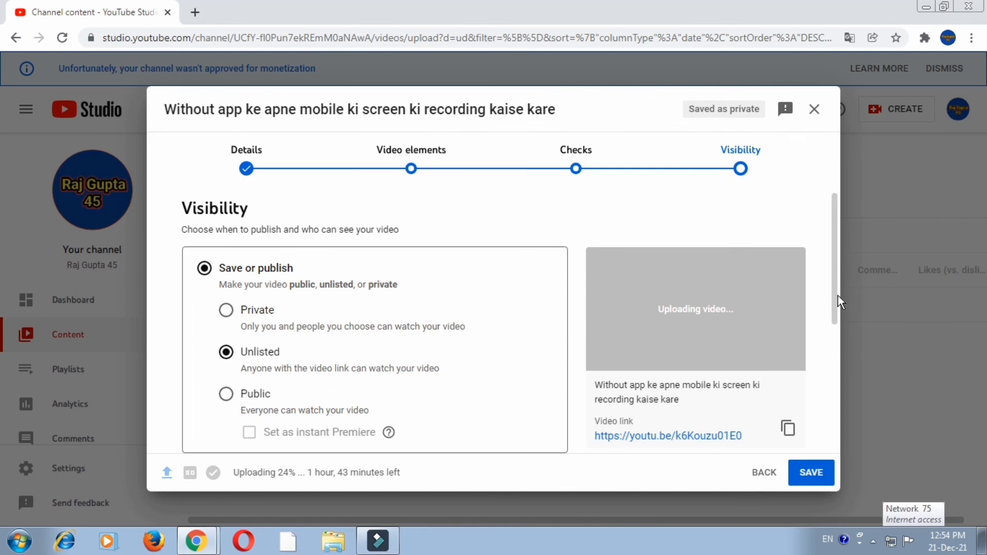
- Try the Schedule option for the video's release, and switch back to Save or publish
{"action": "left_click_drag", "start_coordinate": [836, 322], "coordinate": [828, 396]}
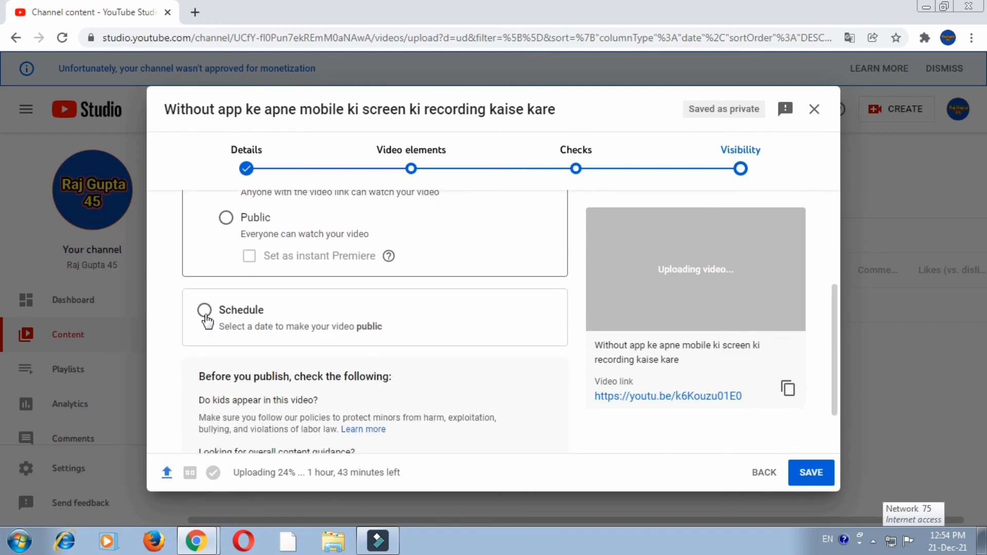
{"action": "left_click", "coordinate": [205, 310]}
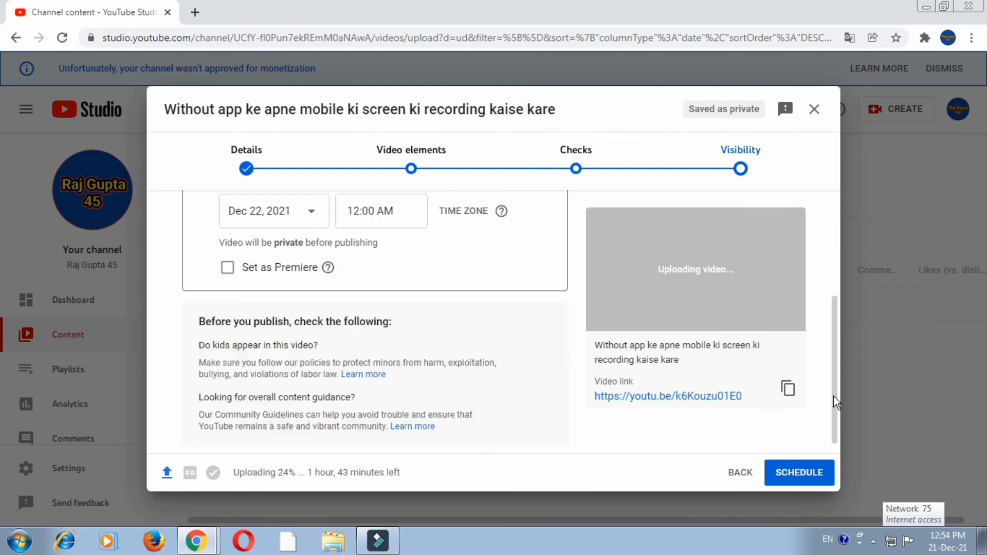
{"action": "scroll", "coordinate": [834, 377], "scroll_direction": "up", "scroll_amount": 2}
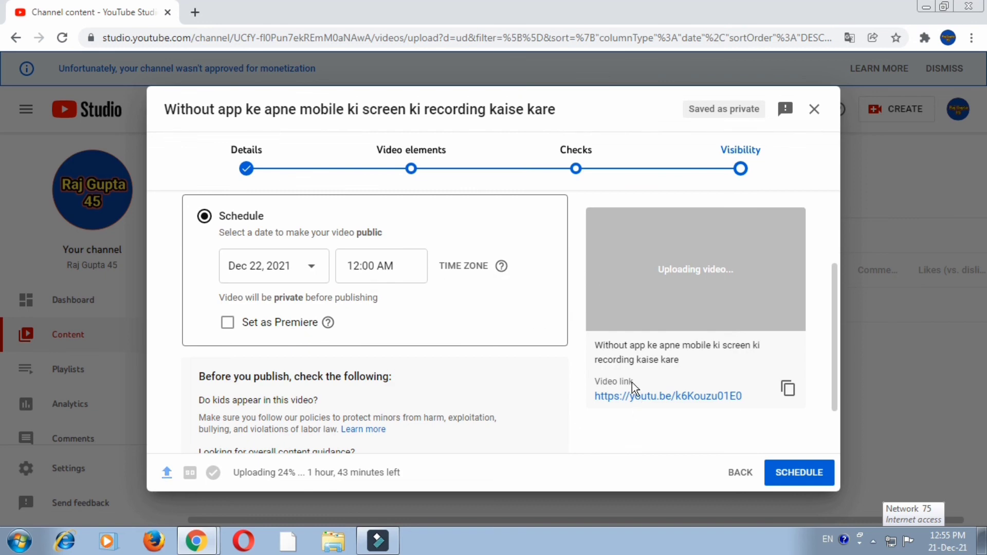
{"action": "scroll", "coordinate": [827, 355], "scroll_direction": "up", "scroll_amount": 1}
{"action": "scroll", "coordinate": [826, 350], "scroll_direction": "up", "scroll_amount": 2}
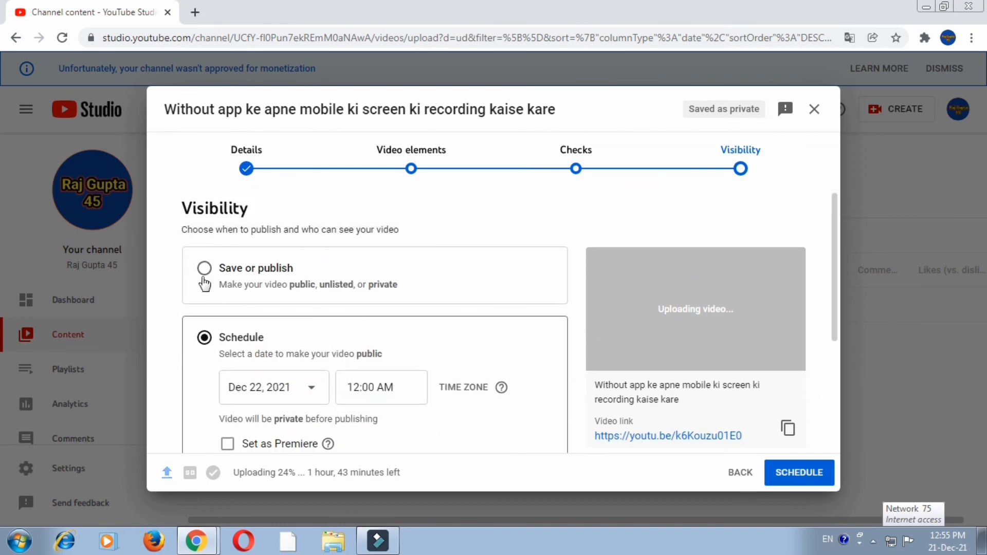
{"action": "left_click", "coordinate": [204, 269]}
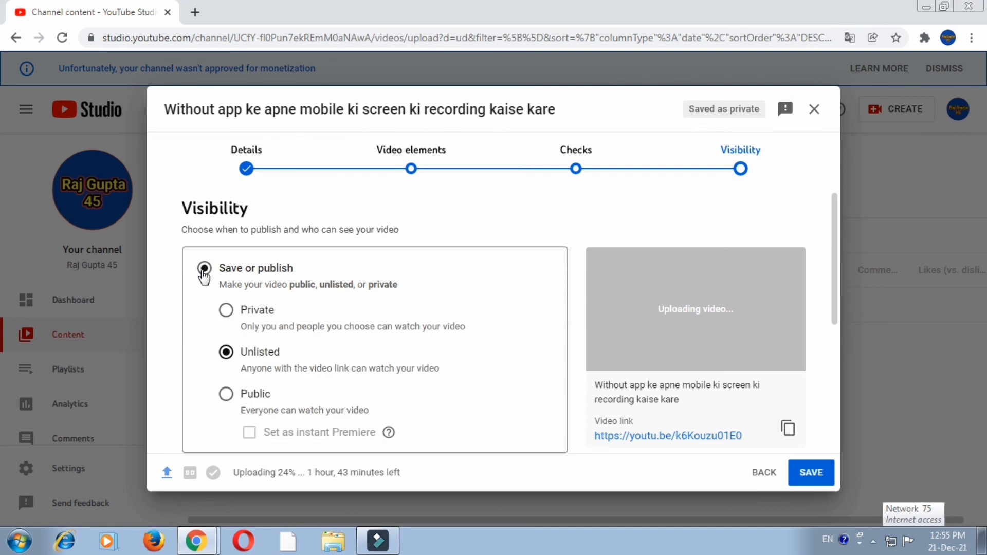
{"action": "left_click_drag", "start_coordinate": [833, 307], "coordinate": [848, 268]}
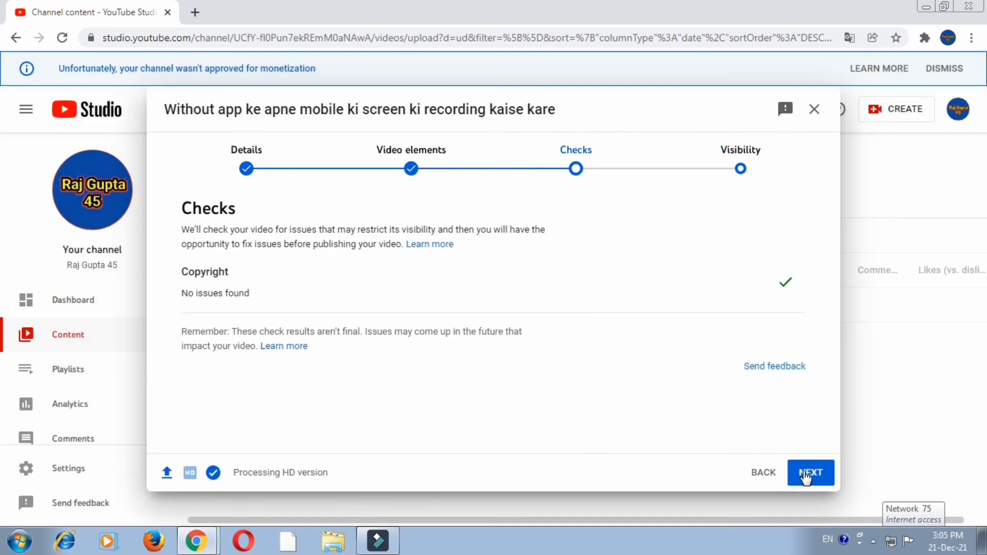
- Publish the video from the Visibility stage and close the link-sharing dialog
{"action": "left_click", "coordinate": [806, 475]}
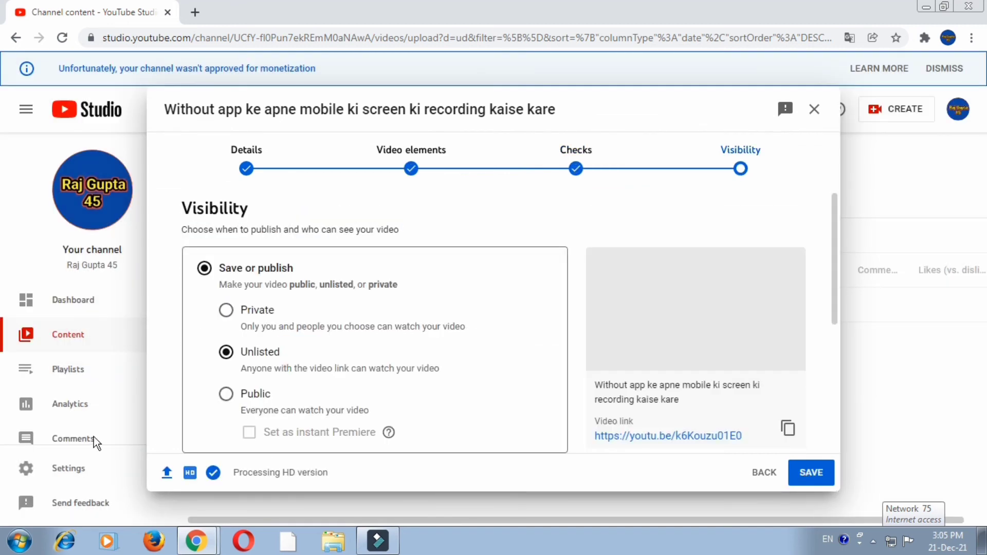
{"action": "mouse_move", "coordinate": [215, 473]}
{"action": "left_click", "coordinate": [819, 475]}
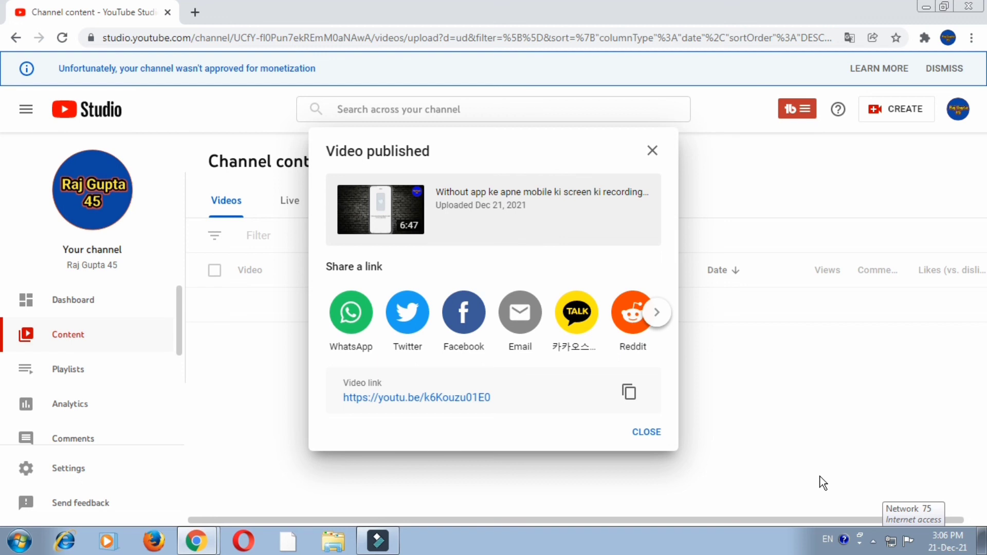
{"action": "left_click", "coordinate": [652, 151]}
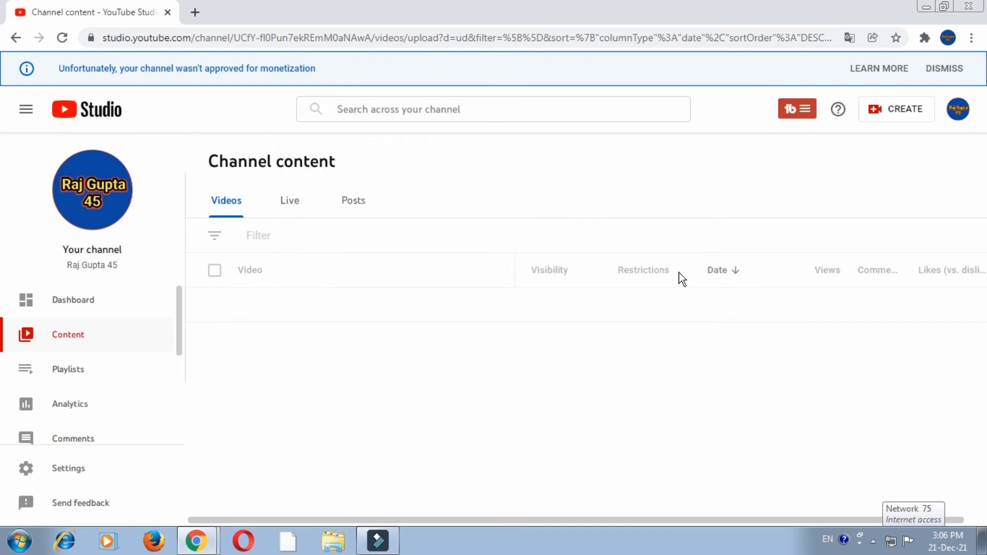